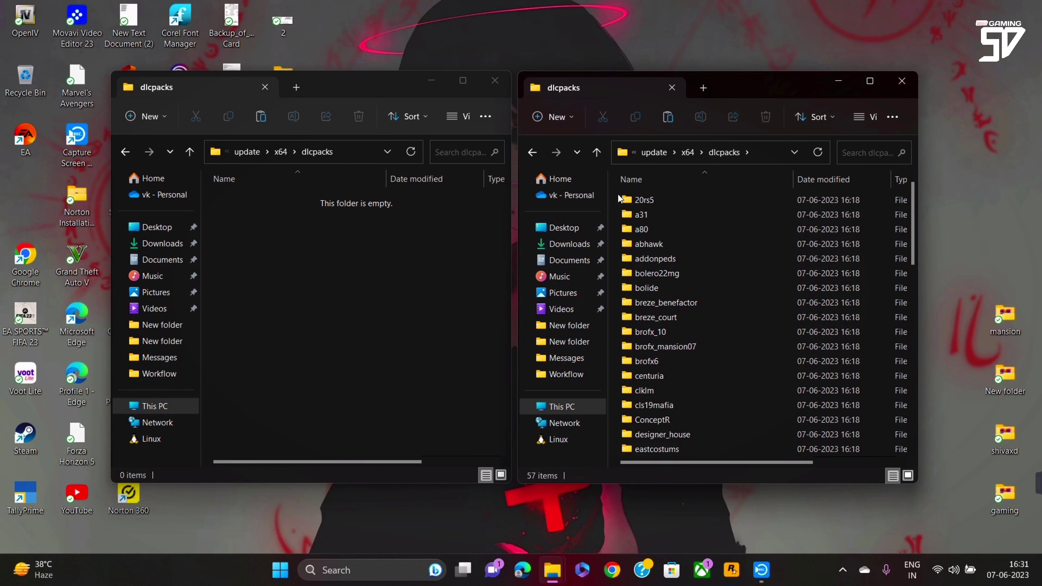
- Copy all the add-on folders from the backup dlcpacks folder into the empty dlcpacks folder under update\x64
drag(619, 199, 672, 453)
drag(657, 274, 318, 304)
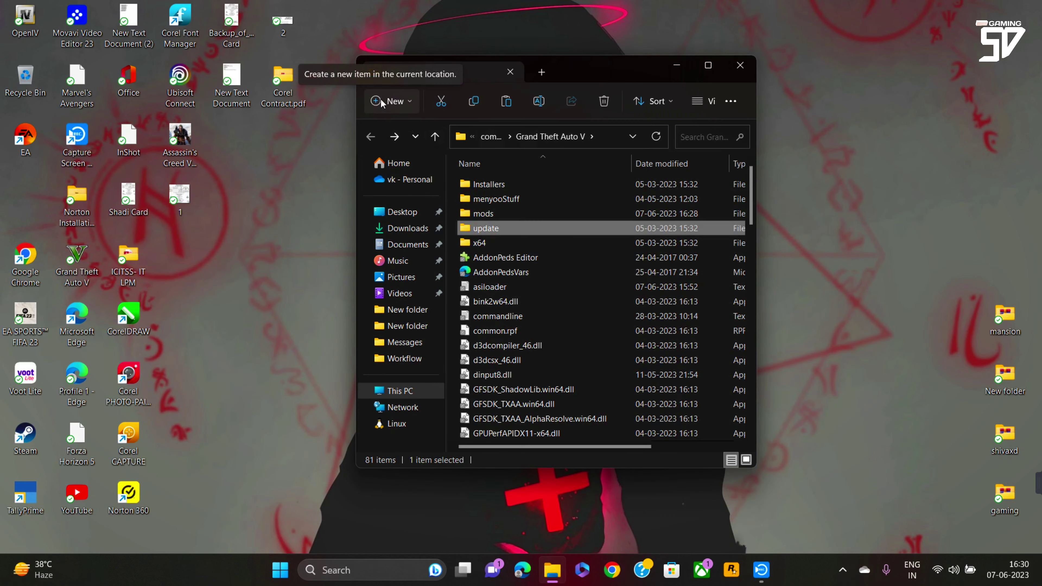
- Create a new folder named scripts in the Grand Theft Auto V folder
click(380, 101)
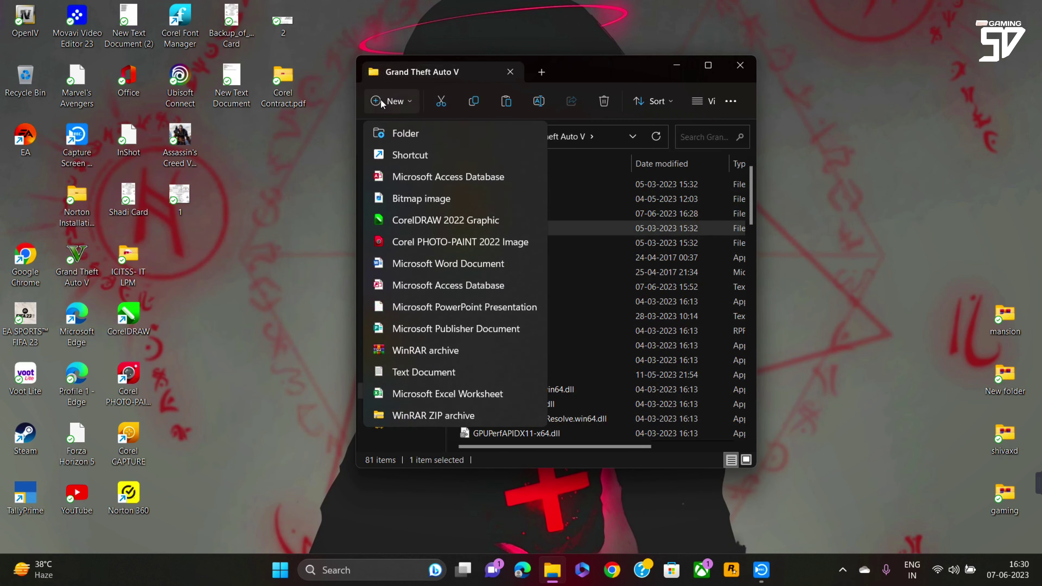
click(437, 140)
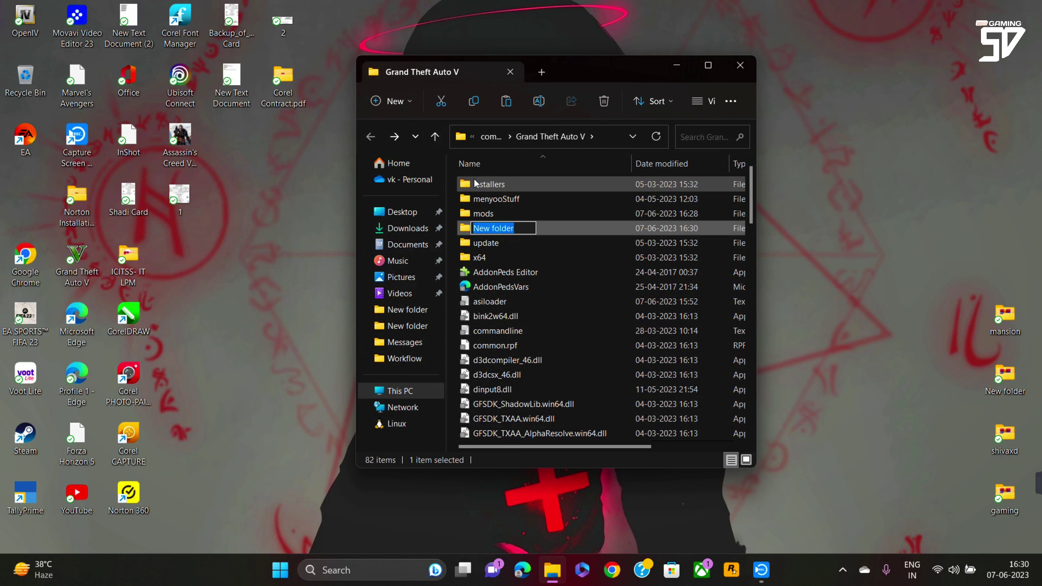
key(BackSpace)
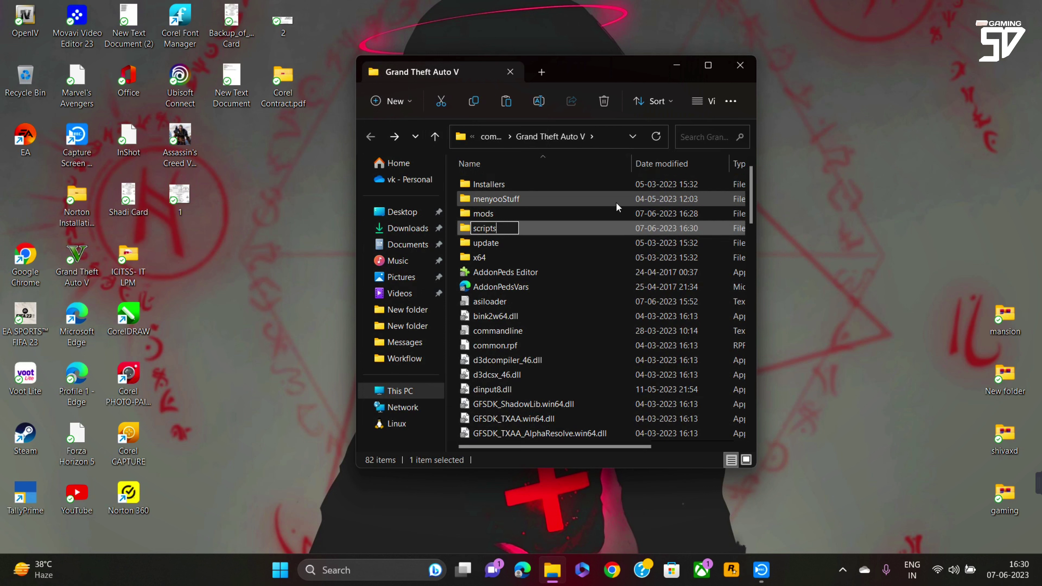
click(779, 250)
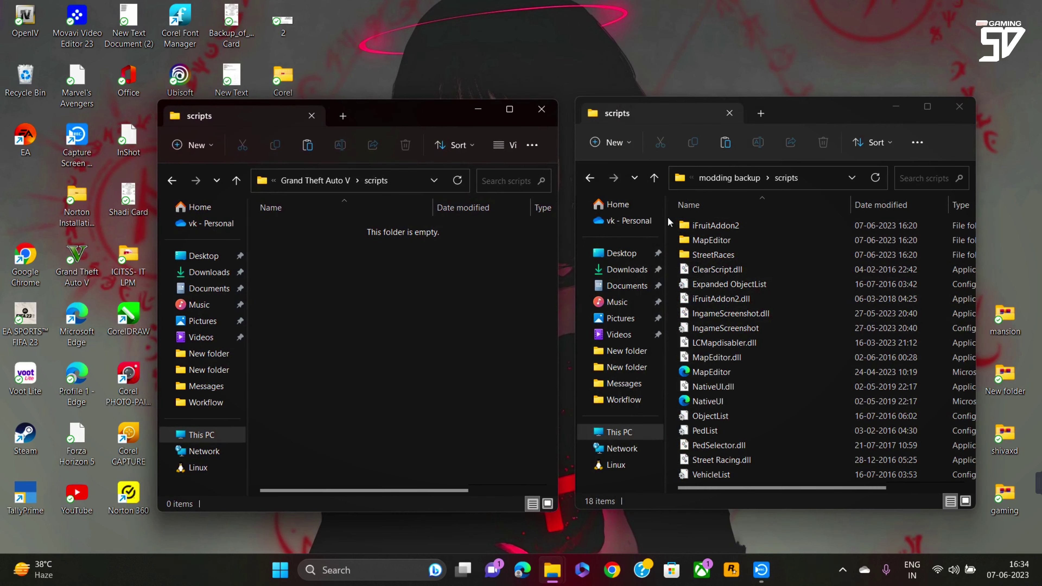
- Copy all files and folders from the modding backup's scripts folder into the game's empty scripts folder
drag(672, 220, 736, 487)
drag(769, 384, 391, 366)
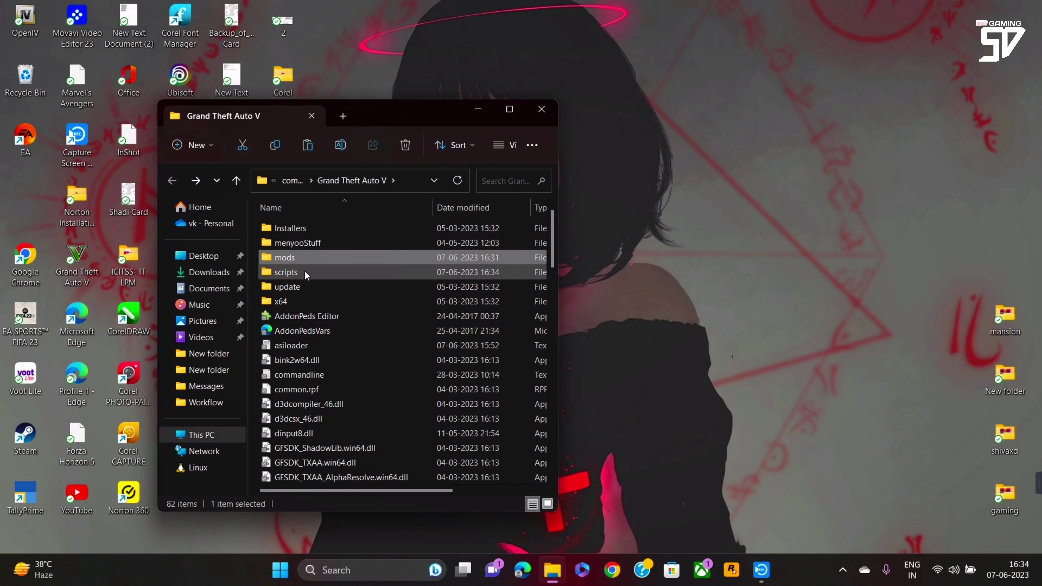
- Open the game's mods\update\x64\dlcpacks folder and place its window beside the working area for reference
double_click(343, 259)
click(282, 228)
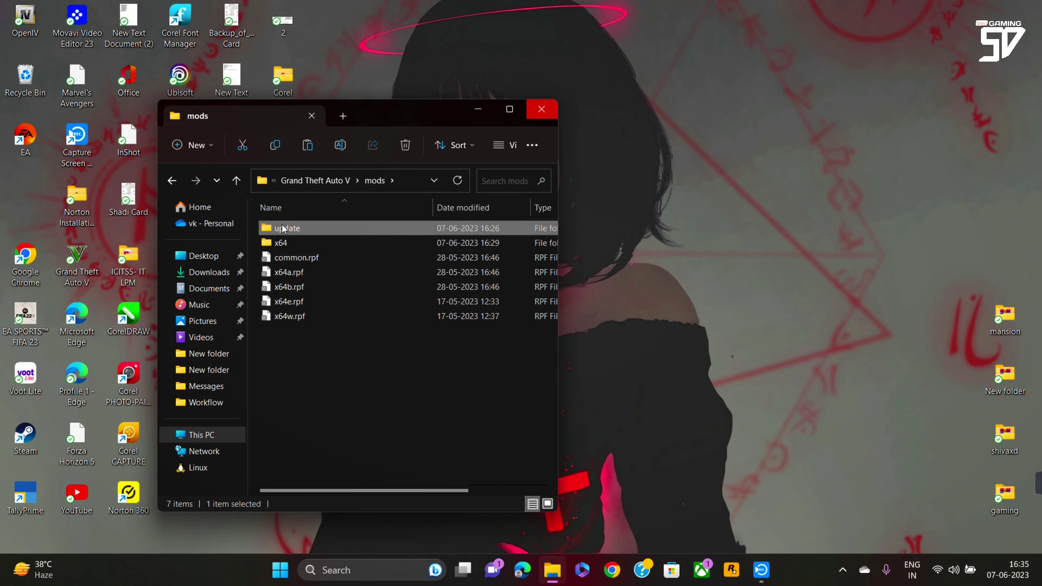
double_click(283, 228)
double_click(314, 226)
click(304, 241)
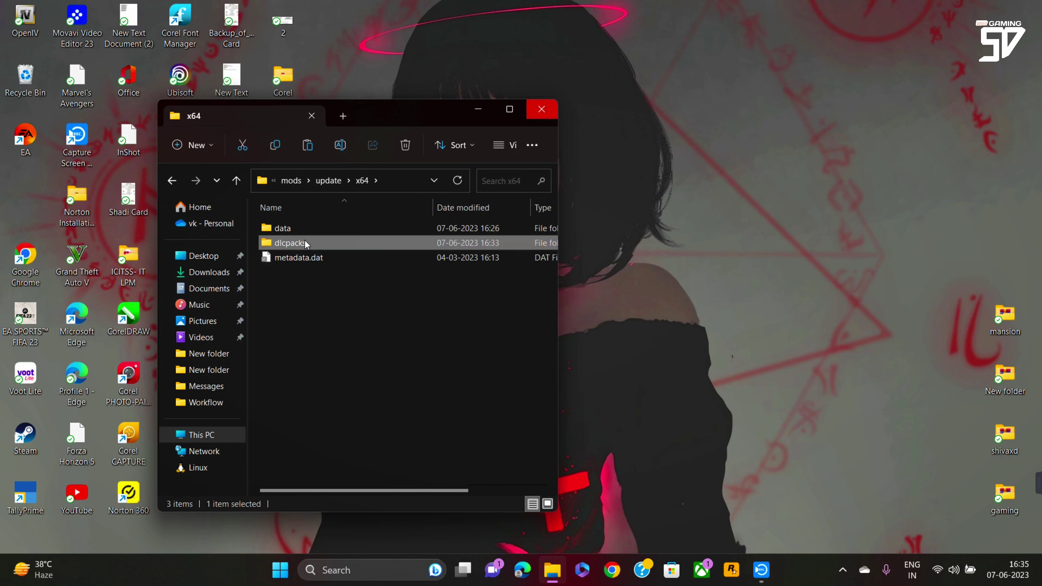
double_click(304, 243)
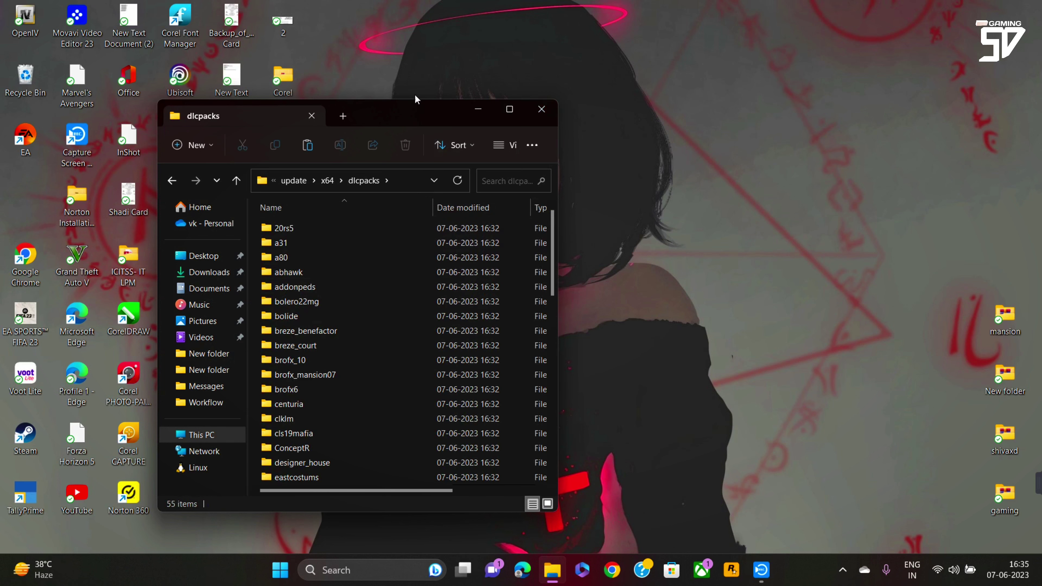
drag(416, 119, 882, 143)
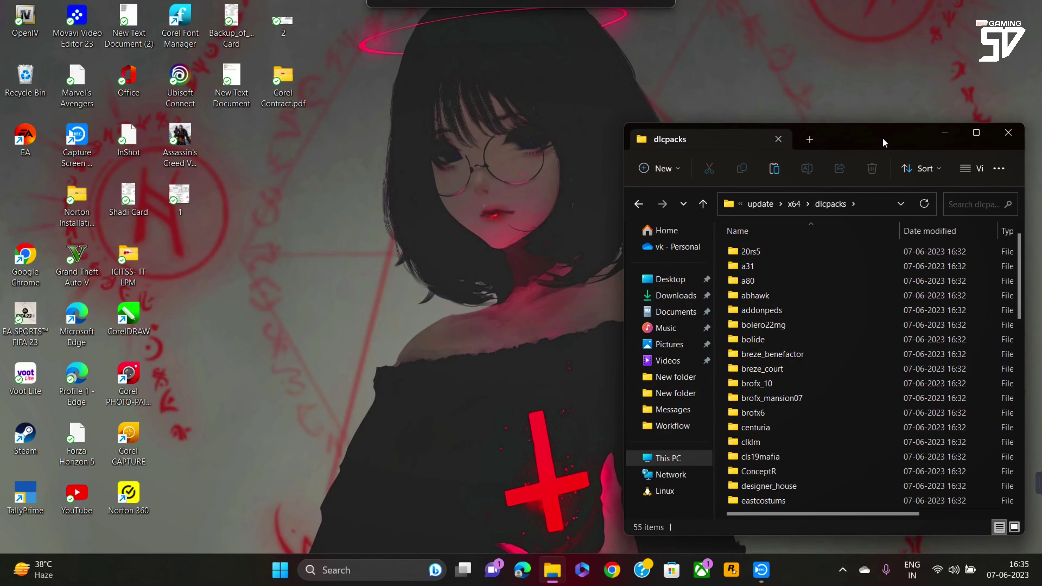
- Launch OpenIV for GTA V and go to the mods\update folder
double_click(24, 18)
click(450, 307)
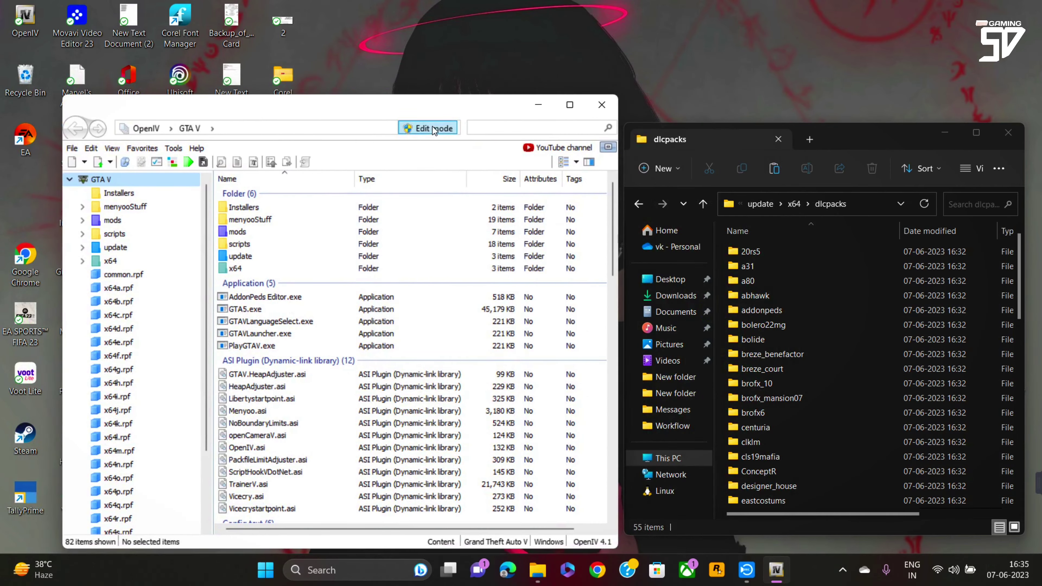
double_click(237, 231)
double_click(242, 206)
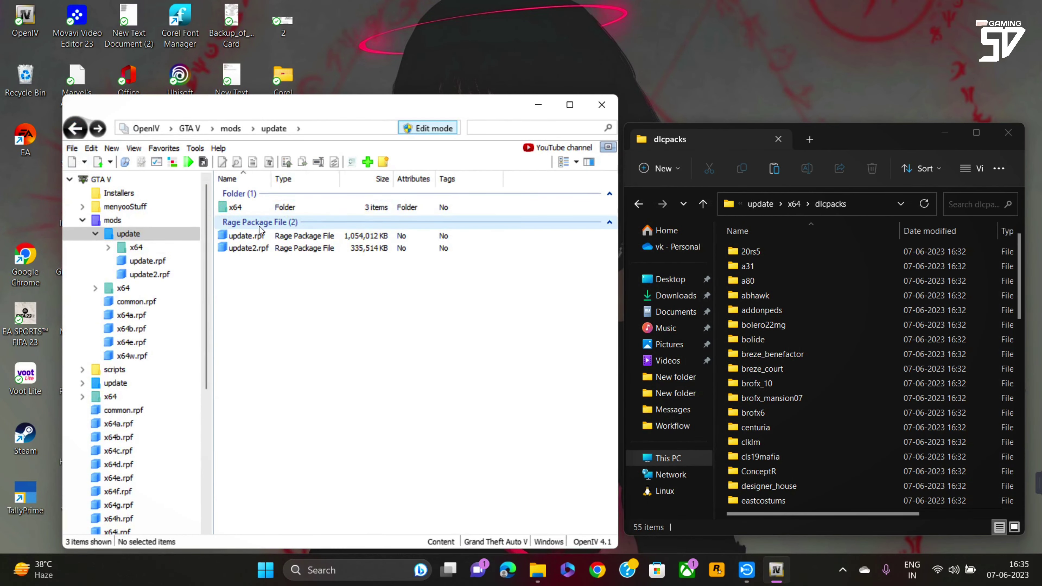
- Open dlclist.xml from the common\data folder inside update.rpf for editing
double_click(268, 236)
double_click(242, 206)
double_click(246, 207)
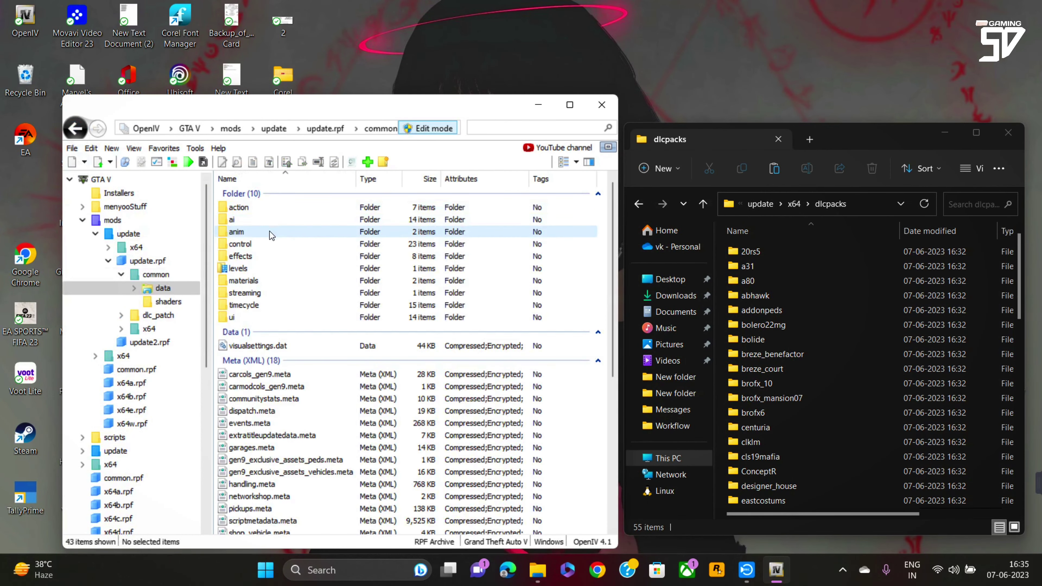
scroll(294, 328, down, 8)
double_click(245, 363)
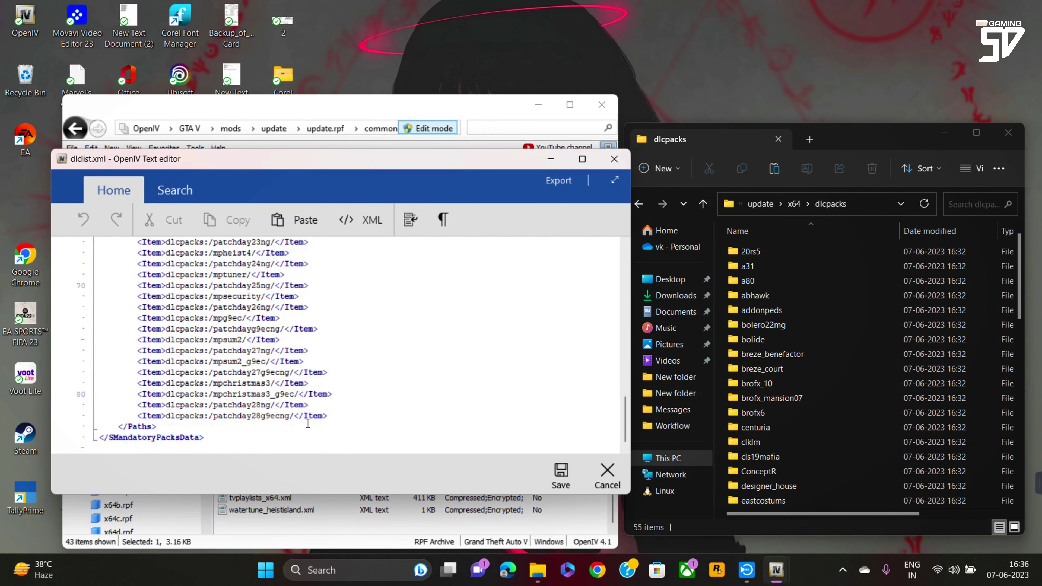
- Duplicate the patchday28g9ecng Item entry onto a new line directly below it in dlclist.xml
drag(100, 426, 327, 415)
key(ctrl+c)
click(227, 220)
click(327, 416)
key(Return)
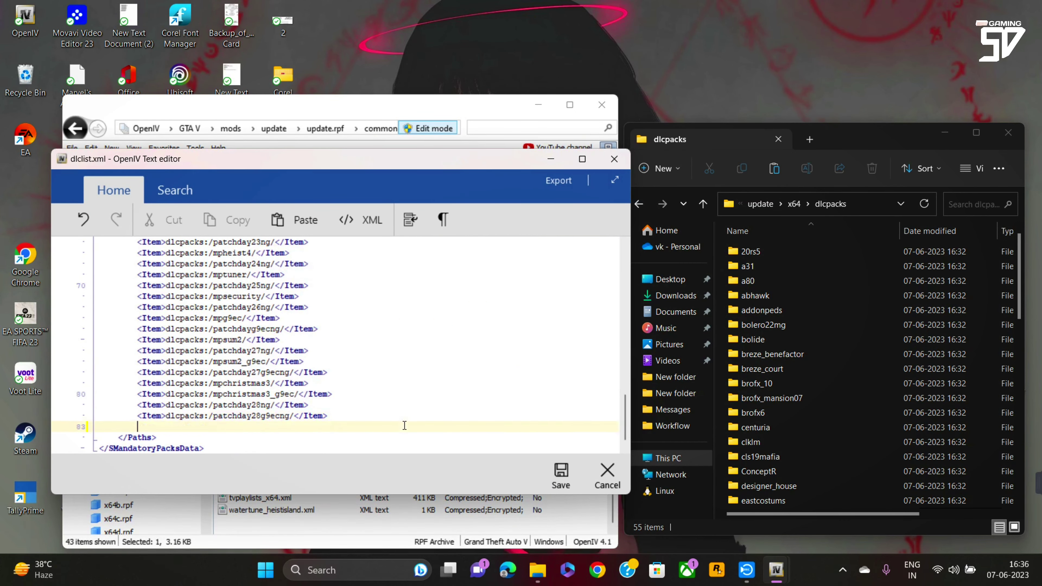
key(ctrl+v)
- Delete the pack name from the duplicated Item entry, leaving an empty dlcpacks path
click(288, 426)
key(BackSpace)
key(BackSpace)
key(BackSpace)
key(BackSpace)
key(BackSpace)
key(BackSpace)
key(BackSpace)
key(BackSpace)
key(BackSpace)
key(BackSpace)
key(BackSpace)
key(BackSpace)
key(BackSpace)
key(BackSpace)
key(BackSpace)
key(BackSpace)
- Copy the empty Item entry as a template and fill in 20rs5 as its pack name
drag(258, 427, 137, 427)
key(ctrl+c)
click(214, 427)
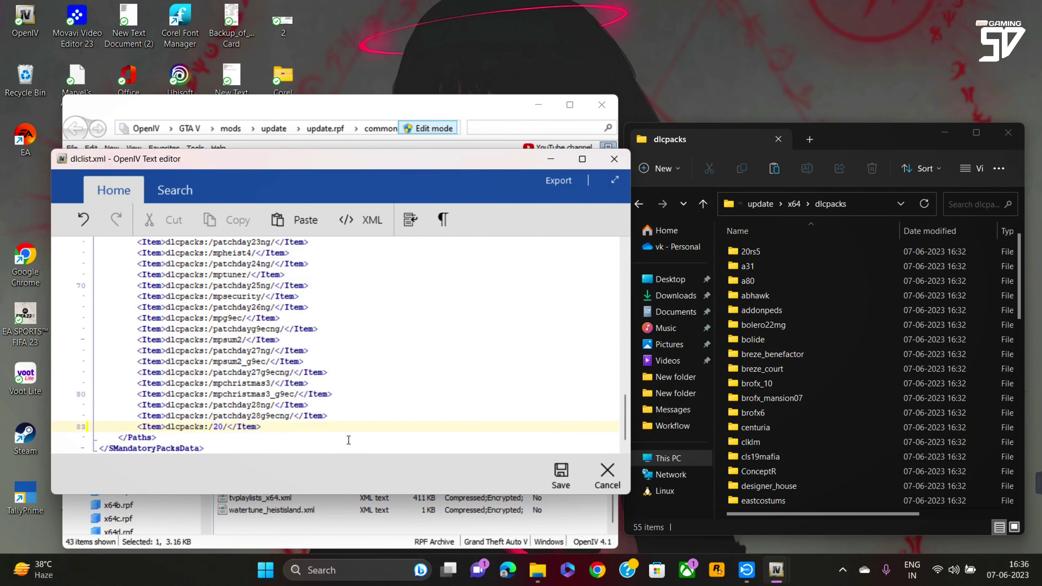
text(20rs5)
- Add a dlcpacks Item entry for a31 below the 20rs5 entry
key(End)
key(Return)
key(ctrl+v)
key(Left)
key(Left)
key(Left)
key(Left)
key(Left)
key(Left)
key(Left)
key(Left)
text(a31)
- Add a dlcpacks Item entry for a80 below the a31 entry
key(End)
key(Return)
key(ctrl+v)
key(Left)
key(Left)
key(Left)
key(Left)
key(Left)
key(Left)
key(Left)
key(Left)
text(a80)
- Add a dlcpacks Item entry for abhawk below the a80 entry
key(End)
key(Return)
key(ctrl+v)
key(Left)
key(Left)
key(Left)
key(Left)
key(Left)
key(Left)
key(Left)
key(Left)
text(abhawk)
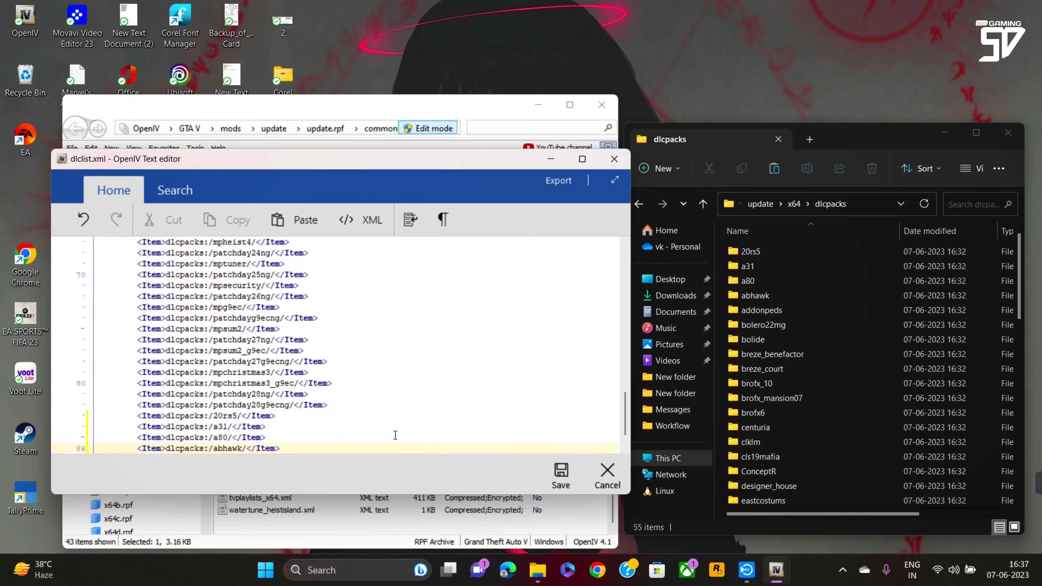
- Add a dlcpacks Item entry for addonpeds below the abhawk entry
key(End)
key(Return)
key(ctrl+v)
key(Left)
key(Left)
key(Left)
key(Left)
key(Left)
key(Left)
key(Left)
key(Left)
text(addonpeds)
- Add a dlcpacks Item entry for bolero22mg below the addonpeds entry
key(End)
key(Return)
key(ctrl+v)
key(Left)
key(Left)
key(Left)
key(Left)
key(Left)
key(Left)
key(Left)
key(Left)
text(bolero22mg)
- Add a dlcpacks Item entry for bolide below the bolero22mg entry
key(End)
key(Return)
key(ctrl+v)
key(Left)
key(Left)
key(Left)
key(Left)
key(Left)
key(Left)
key(Left)
key(Left)
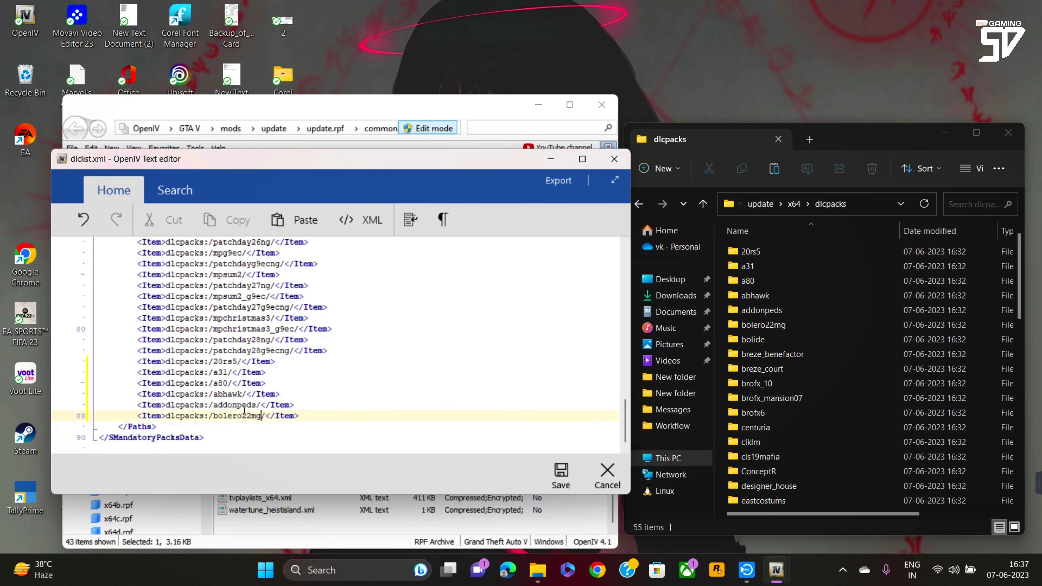
text(bolide)
- Add a dlcpacks Item entry for breze_benefactor below the bolide entry
key(End)
key(Return)
key(ctrl+v)
key(Left)
key(Left)
key(Left)
key(Left)
key(Left)
key(Left)
key(Left)
key(Left)
text(breze_benefactor)
- Add a dlcpacks Item entry for breze_court below the breze_benefactor entry
key(End)
key(Return)
key(ctrl+v)
key(Left)
key(Left)
key(Left)
key(Left)
key(Left)
key(Left)
key(Left)
key(Left)
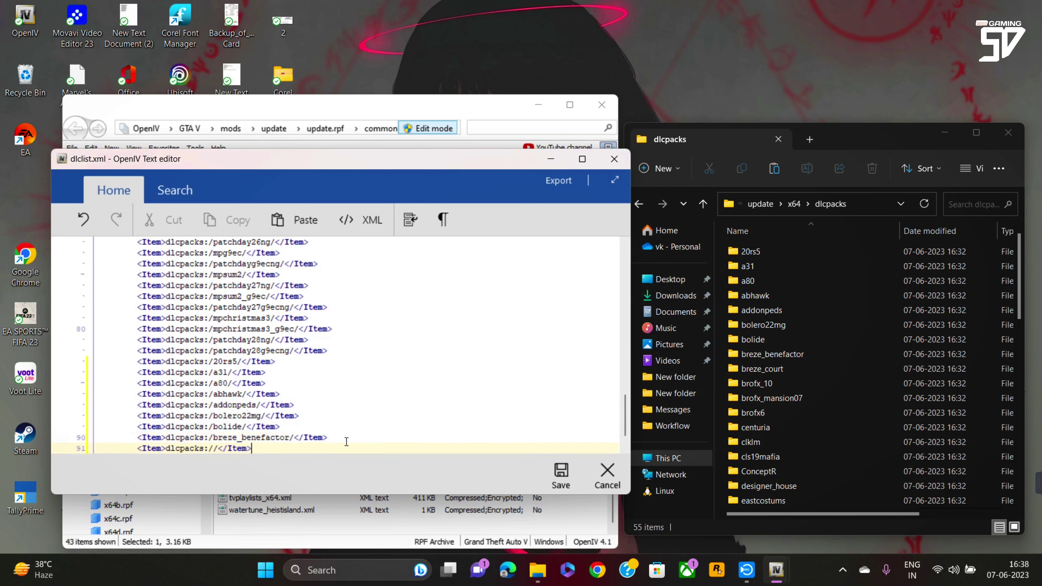
text(breze_court)
- Add a dlcpacks Item entry for brofx_10 below the breze_court entry
key(End)
key(Return)
key(ctrl+v)
key(Left)
key(Left)
key(Left)
key(Left)
key(Left)
key(Left)
key(Left)
key(Left)
text(brofx_10)
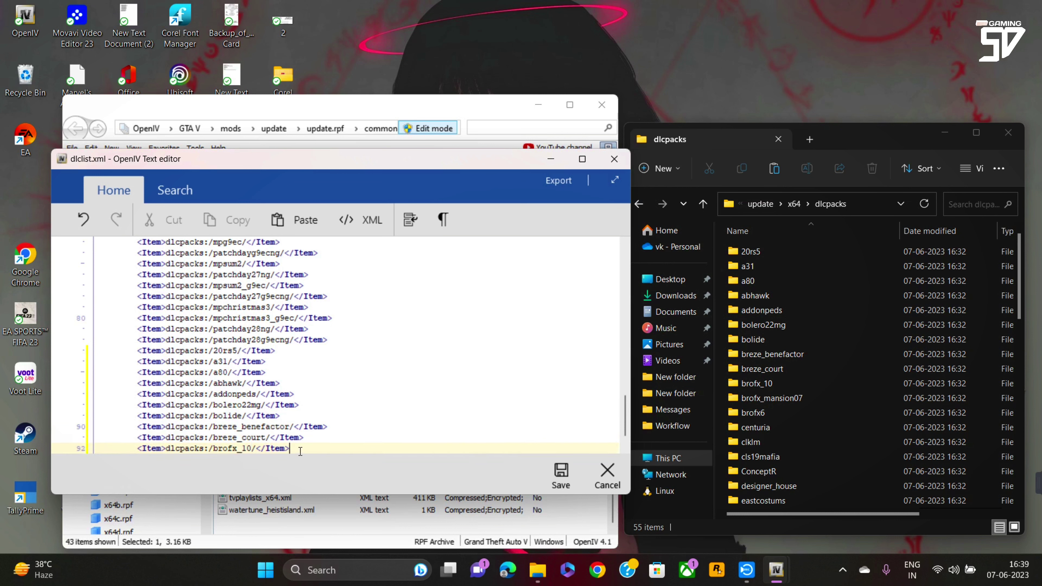
- Add a dlcpacks Item entry for brofx_mansion07 below the brofx_10 entry
key(Return)
key(ctrl+v)
key(Left)
key(Left)
key(Left)
key(Left)
key(Left)
key(Left)
key(Left)
key(Left)
text(brofx_mansion07)
key(End)
- Add a dlcpacks Item entry for brofx6 below the brofx_mansion07 entry
key(Return)
key(ctrl+v)
key(Left)
key(Left)
key(Left)
key(Left)
key(Left)
key(Left)
key(Left)
key(Left)
text(brofx6)
key(End)
- Add a dlcpacks Item entry for centuria below the brofx6 entry
key(Return)
key(ctrl+v)
key(Left)
key(Left)
key(Left)
key(Left)
key(Left)
key(Left)
key(Left)
key(Left)
text(centuria)
key(End)
- Add a dlcpacks Item entry for clklm below the centuria entry
key(Return)
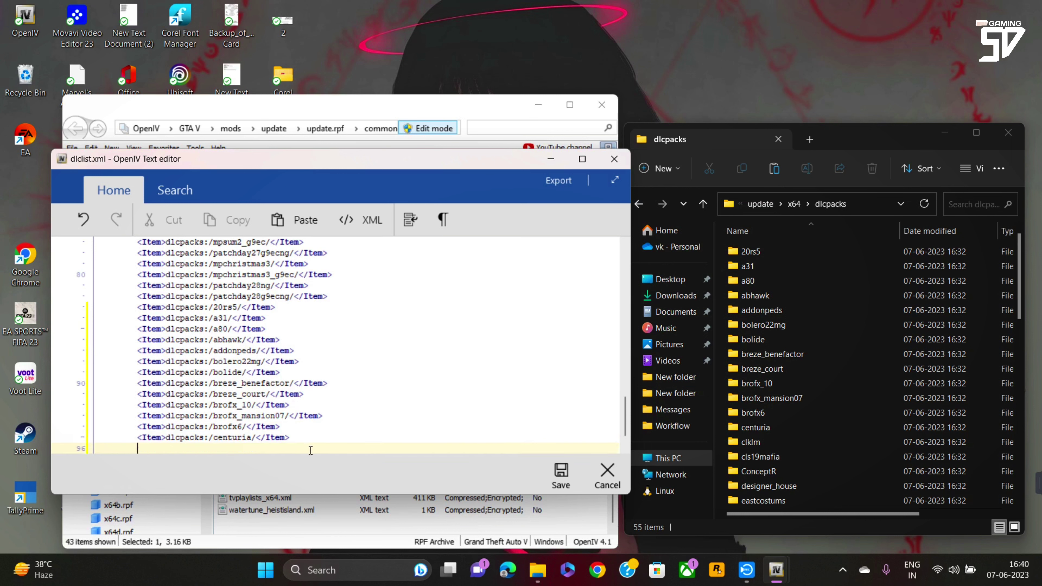
key(ctrl+v)
key(Left)
key(Left)
key(Left)
key(Left)
key(Left)
key(Left)
key(Left)
key(Left)
text(clklm)
key(End)
- Add a dlcpacks Item entry for cls19mafia below the clklm entry
key(Return)
key(ctrl+v)
key(Left)
key(Left)
key(Left)
key(Left)
key(Left)
key(Left)
key(Left)
key(Left)
text(cls19mafia)
key(End)
- Add a dlcpacks Item entry for conceptr below the cls19mafia entry
key(Return)
key(ctrl+v)
key(Left)
key(Left)
key(Left)
key(Left)
key(Left)
key(Left)
key(Left)
key(Left)
text(conceptr)
key(End)
- Add a dlcpacks Item entry for designer_house below the conceptr entry
key(Return)
text(v)
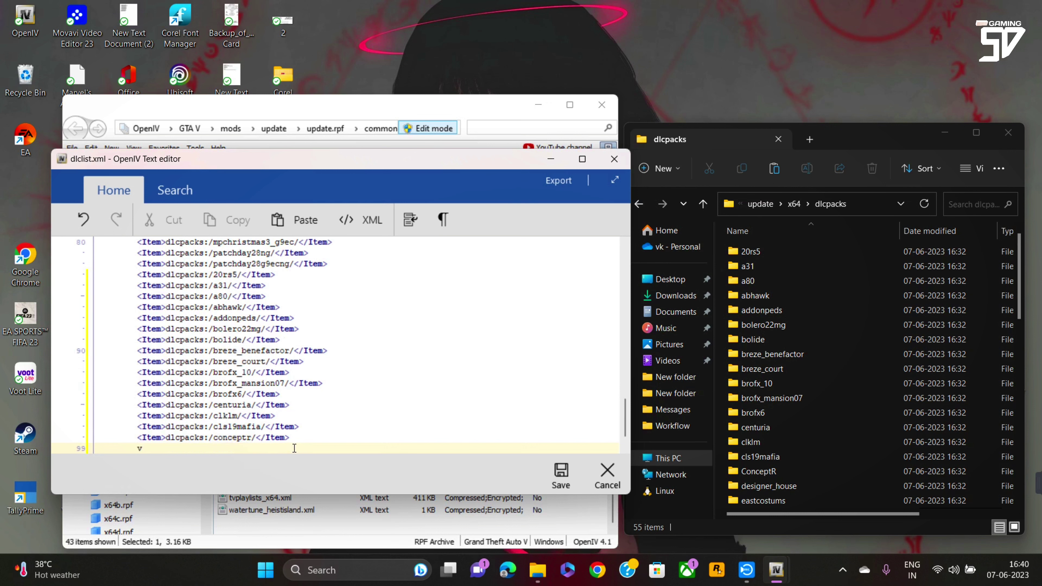
key(BackSpace)
key(ctrl+v)
key(Left)
key(Left)
key(Left)
key(Left)
key(Left)
key(Left)
key(Left)
key(Left)
text(designer_house)
key(End)
- Add a dlcpacks Item entry for eastcustoms below the designer_house entry
key(Return)
key(ctrl+v)
key(Left)
key(Left)
key(Left)
key(Left)
key(Left)
key(Left)
key(Left)
key(Left)
text(eastcustoms)
key(End)
- Add a dlcpacks Item entry for ff_traning_map below the eastcustoms entry
key(Return)
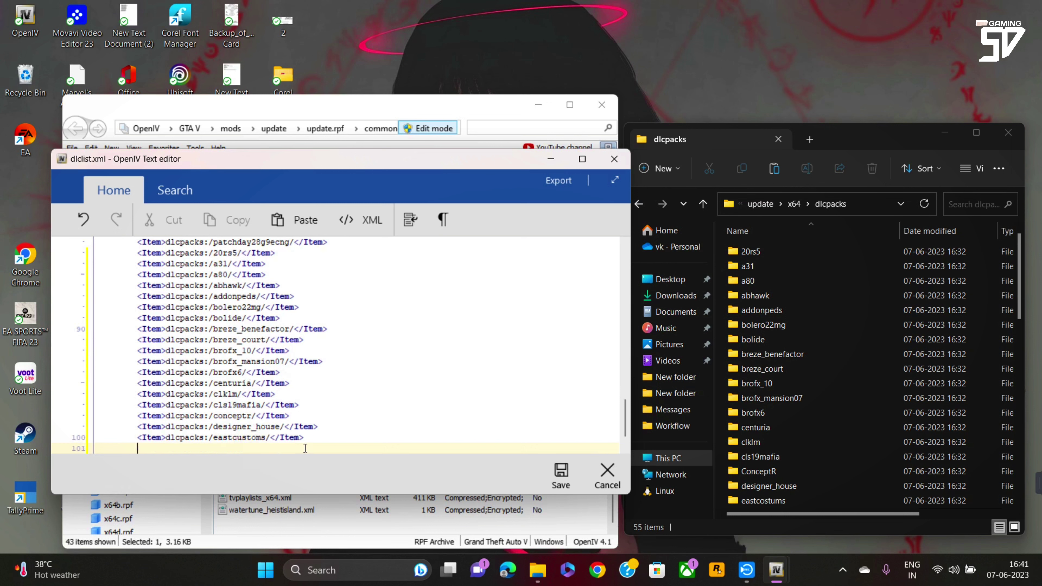
scroll(891, 378, down, 5)
key(ctrl+v)
key(Left)
key(Left)
key(Left)
key(Left)
key(Left)
key(Left)
key(Left)
key(Left)
text(ff_traning_map)
key(End)
- Add a dlcpacks Item entry for fgf2 below the ff_traning_map entry
key(Return)
key(ctrl+v)
key(Left)
key(Left)
key(Left)
key(Left)
key(Left)
key(Left)
key(Left)
key(Left)
text(fgf2)
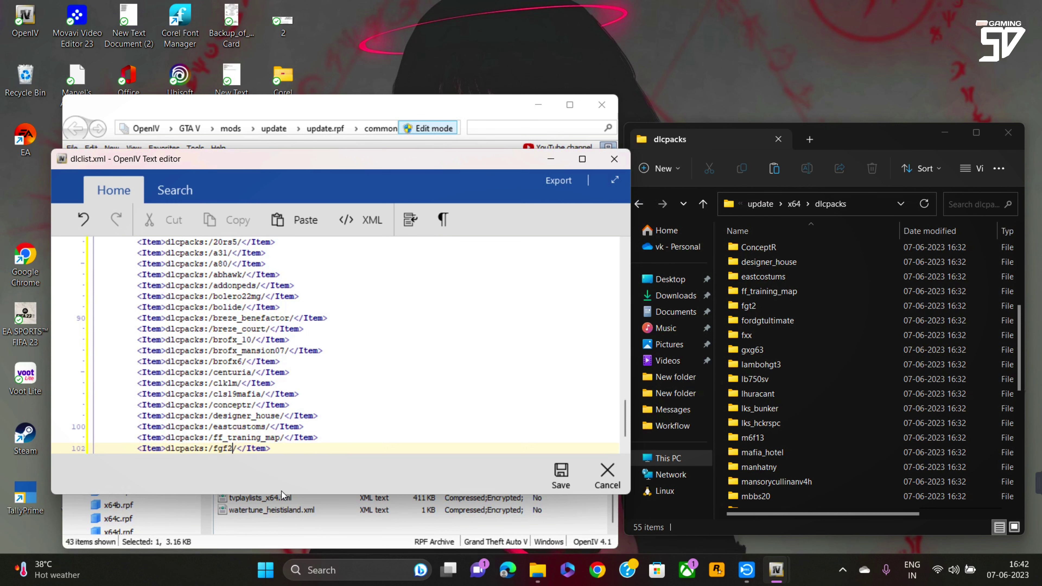
key(End)
- Add a dlcpacks Item entry for fordgtultimate below the fgf2 entry
key(Return)
key(ctrl+v)
key(Left)
key(Left)
key(Left)
key(Left)
key(Left)
key(Left)
key(Left)
key(Left)
text(fordgtultimate)
key(End)
- Add a dlcpacks Item entry for fxx below the fordgtultimate entry
key(Return)
key(ctrl+v)
key(Left)
key(Left)
key(Left)
key(Left)
key(Left)
key(Left)
key(Left)
key(Left)
text(fx)
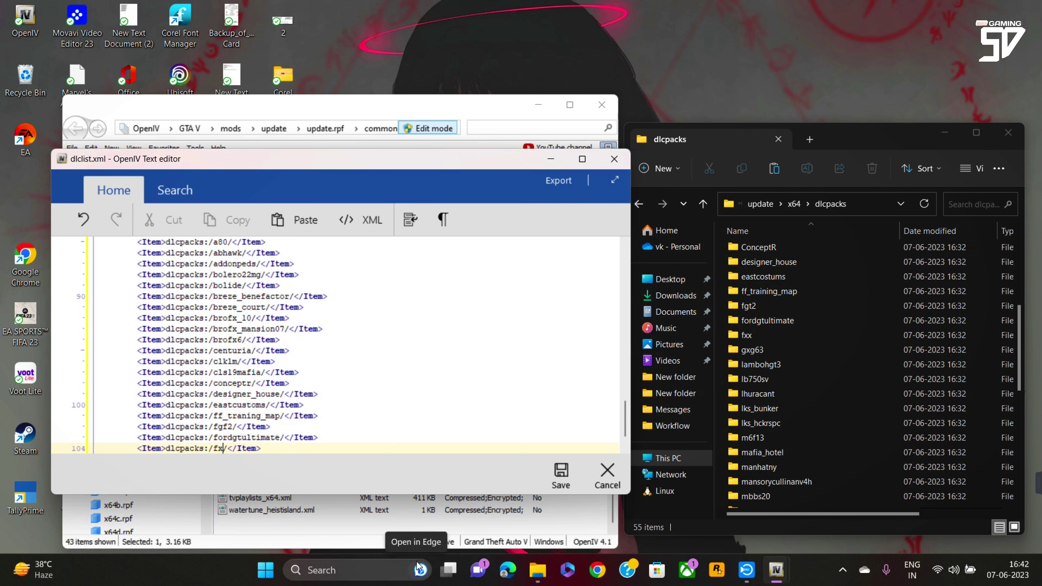
text(x)
key(End)
- Add a dlcpacks Item entry for gxg63 below the fxx entry
key(Return)
key(ctrl+v)
key(Left)
key(Left)
key(Left)
key(Left)
key(Left)
key(Left)
key(Left)
key(Left)
text(gxg63)
key(End)
- Add a dlcpacks Item entry for lambohgt3 below the gxg63 entry
key(Return)
key(ctrl+v)
key(Left)
key(Left)
key(Left)
key(Left)
key(Left)
key(Left)
key(Left)
key(Left)
text(lambohgt3)
key(End)
- Add a dlcpacks Item entry for lb750sv below the lambohgt3 entry
key(Return)
key(ctrl+v)
key(Left)
key(Left)
key(Left)
key(Left)
key(Left)
key(Left)
key(Left)
key(Left)
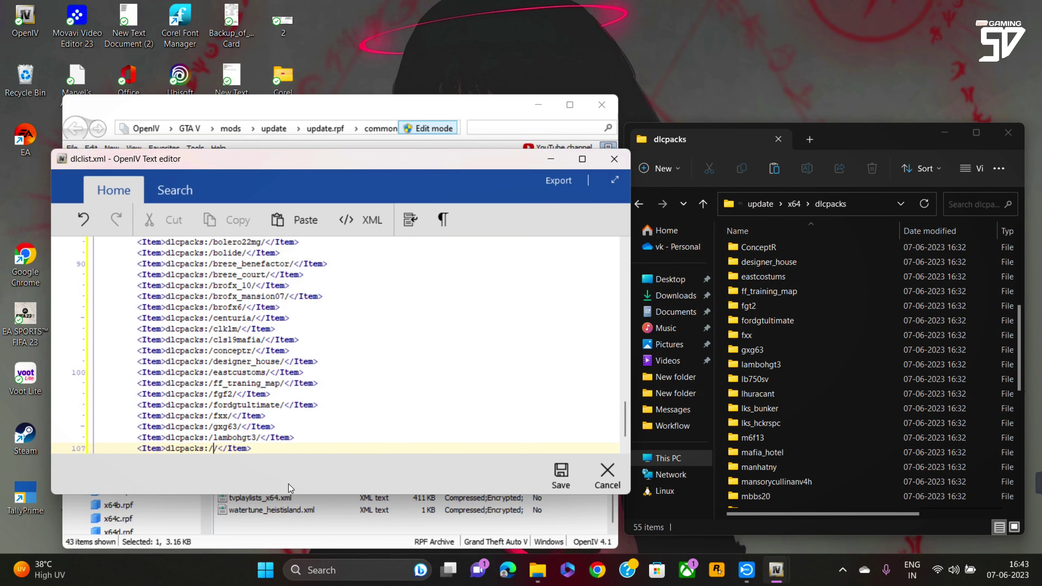
text(lb750sv)
key(End)
- Add a dlcpacks Item entry for lhuracant below the lb750sv entry
key(Return)
key(ctrl+v)
key(Left)
key(Left)
key(Left)
key(Left)
key(Left)
key(Left)
key(Left)
key(Left)
text(lhuracant)
key(End)
- Add a dlcpacks Item entry for lks_bunker below the lhuracant entry
key(Return)
key(ctrl+v)
key(Left)
key(Left)
key(Left)
key(Left)
key(Left)
key(Left)
key(Left)
key(Left)
text(lks_bu)
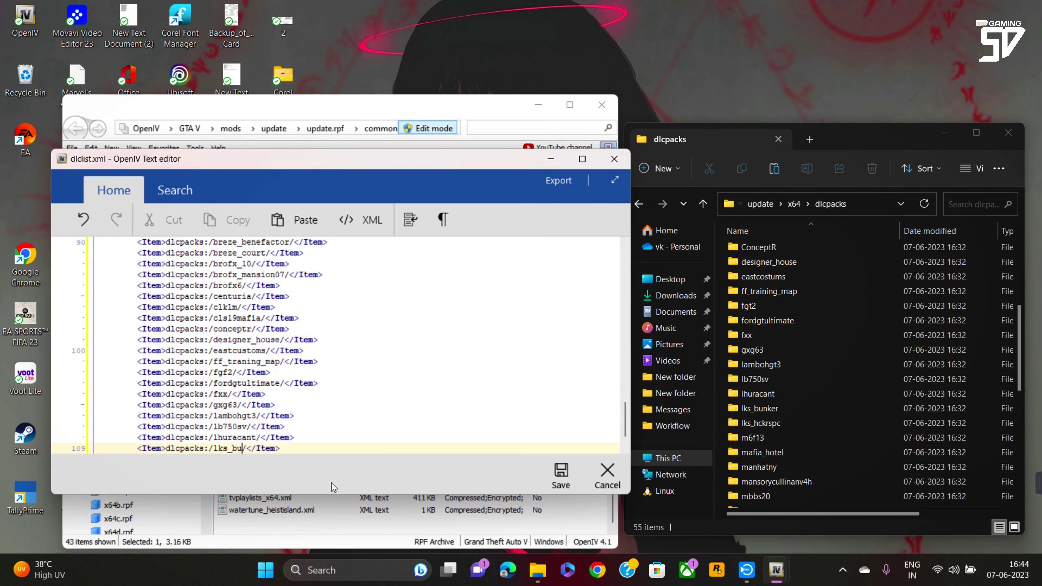
text(nker)
key(End)
- Add a dlcpacks Item entry for lks_hckrspc below the lks_bunker entry
key(Return)
text(<Item>dlcpacks:/</Item>)
key(Left)
key(Left)
key(Left)
key(Left)
key(Left)
key(Left)
key(Left)
key(Left)
text(lks_hckrspc)
key(End)
- Add a dlcpacks Item entry for m6f13 below the lks_hckrspc entry
key(Return)
text(<Item>dlcpacks:/</Item>)
key(Left)
key(Left)
key(Left)
key(Left)
key(Left)
key(Left)
key(Left)
key(Left)
text(m)
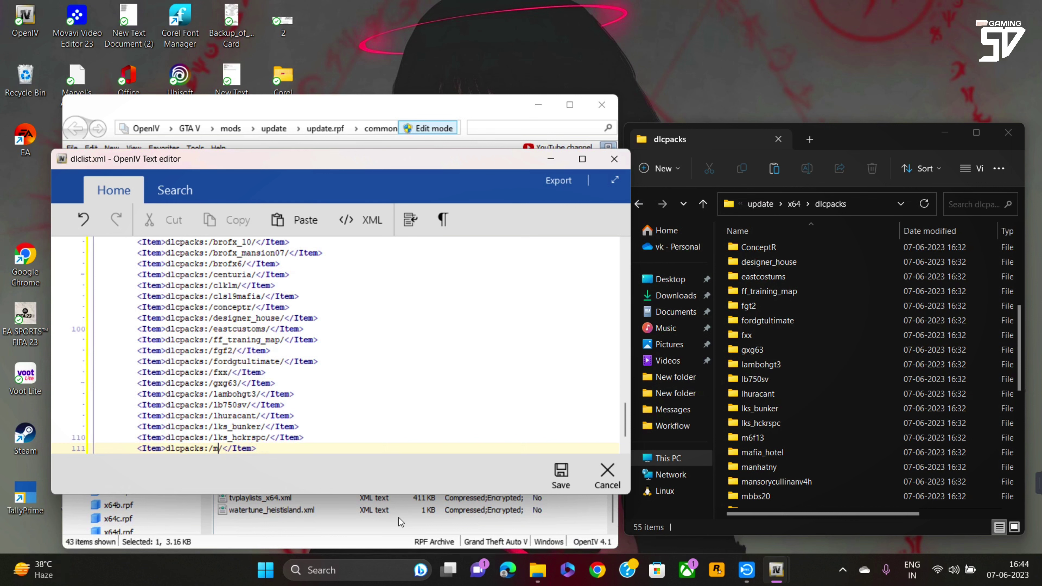
text(6f13)
key(End)
- Add a dlcpacks Item entry for mafia_hotel below the m6f13 entry
key(Return)
text(<Item>dlcpacks:/</Item>)
key(Left)
key(Left)
key(Left)
key(Left)
key(Left)
key(Left)
key(Left)
key(Left)
text(mafia_hotel)
key(End)
- Add a dlcpacks Item entry for mansorycullinanv4h below the mafia_hotel entry
key(Return)
text(<Item>dlcpacks:/</Item>)
key(Left)
key(Left)
key(Left)
key(Left)
key(Left)
key(Left)
key(Left)
key(Left)
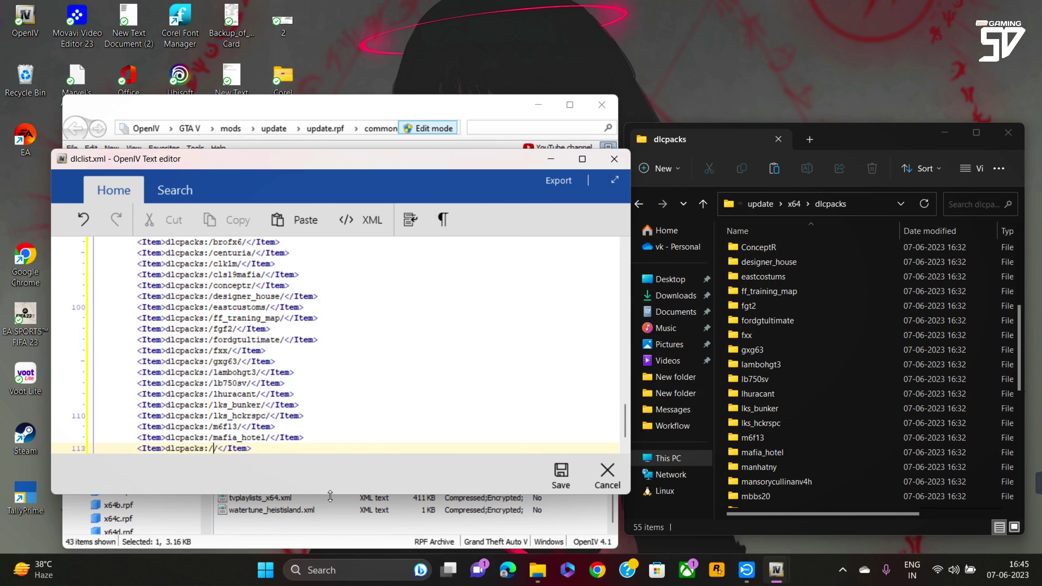
text(mansorycullinanv4h)
- Delete the manhatny folder from the dlcpacks folder in File Explorer
click(779, 467)
key(Delete)
scroll(779, 459, down, 2)
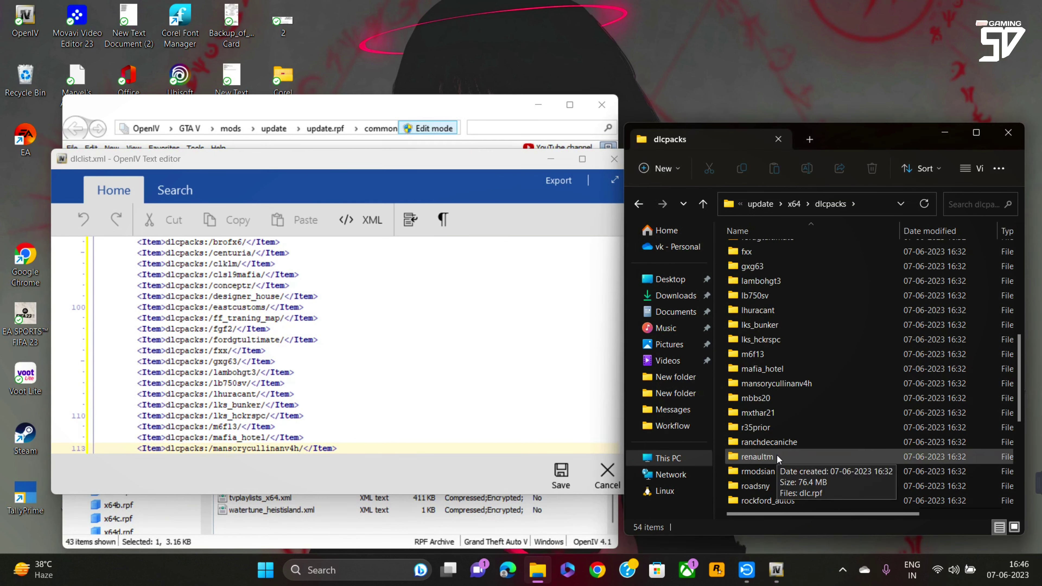
- Add a dlcpacks Item entry for mbbs20 below the mansorycullinanv4h entry in dlclist.xml
click(309, 481)
key(End)
key(Return)
key(ctrl+v)
key(Left)
key(Left)
key(Left)
key(Left)
key(Left)
key(Left)
key(Left)
key(Left)
text(mbbs20)
- Add a dlcpacks Item entry for mxthar21 below the mbbs20 entry
key(End)
key(Return)
key(ctrl+v)
key(Left)
key(Left)
key(Left)
key(Left)
key(Left)
key(Left)
key(Left)
key(Left)
text(mxthar21)
- Add a dlcpacks Item entry for r35prior below the mxthar21 entry
key(End)
key(Return)
key(ctrl+v)
key(Left)
key(Left)
key(Left)
key(Left)
key(Left)
key(Left)
key(Left)
key(Left)
text(r36prior)
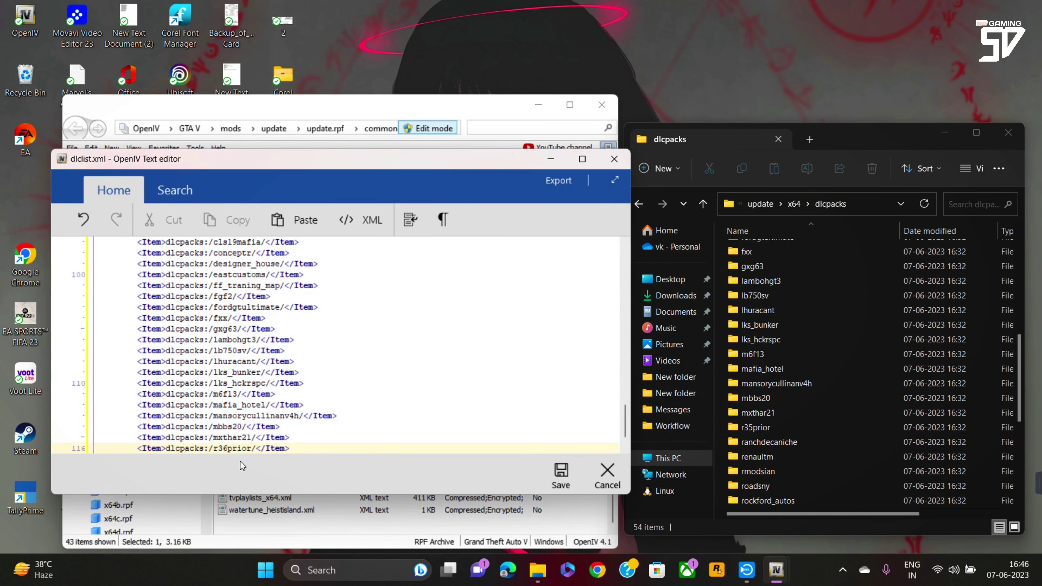
key(Left)
key(Left)
key(Left)
key(Left)
key(Left)
key(BackSpace)
text(5)
- Add a dlcpacks Item entry for ranchdecaniche below the r35prior entry
key(End)
key(Return)
key(ctrl+v)
key(Left)
key(Left)
key(Left)
key(Left)
key(Left)
key(Left)
key(Left)
key(Left)
text(ranchdecaniche)
- Add a dlcpacks Item entry for renaultm below the ranchdecaniche entry
key(End)
key(Return)
key(ctrl+v)
key(Left)
key(Left)
key(Left)
key(Left)
key(Left)
key(Left)
key(Left)
key(Left)
text(renault)
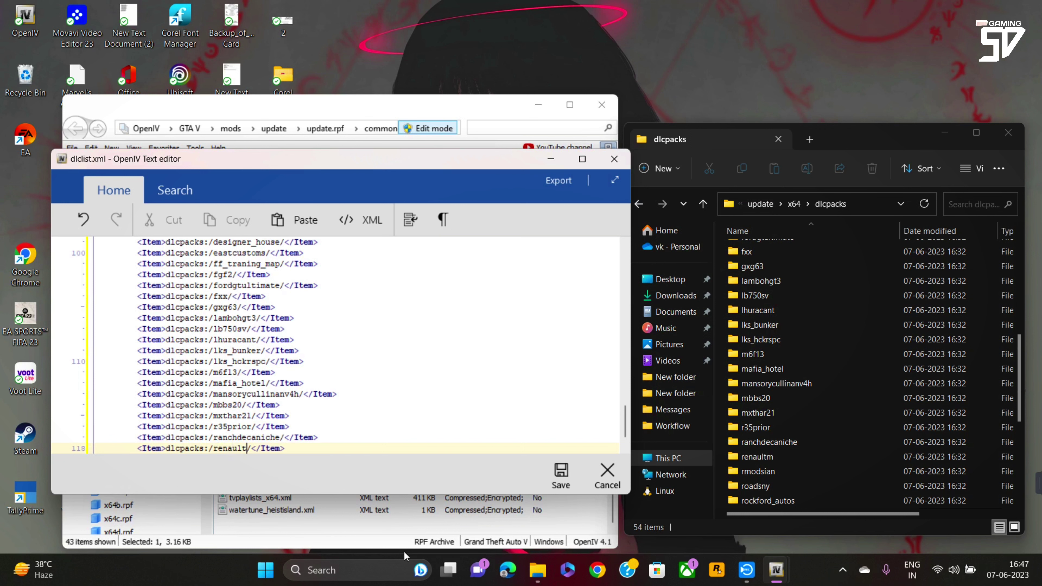
text(m)
- Add a dlcpacks Item entry for rmodsian below the renaultm entry
key(End)
key(Return)
text(<Item>dlcpacks:/</Item>)
key(Left)
key(Left)
key(Left)
key(Left)
key(Left)
key(Left)
key(Left)
key(Left)
text(rmodsian)
- Add a dlcpacks Item entry for rockford_autos below the rmodsian entry
key(End)
key(Return)
text(<Item>dlcpacks:/</Item>)
key(Left)
key(Left)
key(Left)
key(Left)
key(Left)
key(Left)
key(Left)
key(Left)
text(rockford_autos)
- Add a dlcpacks Item entry for rockford_hill_h1 below the rockford_autos entry
key(End)
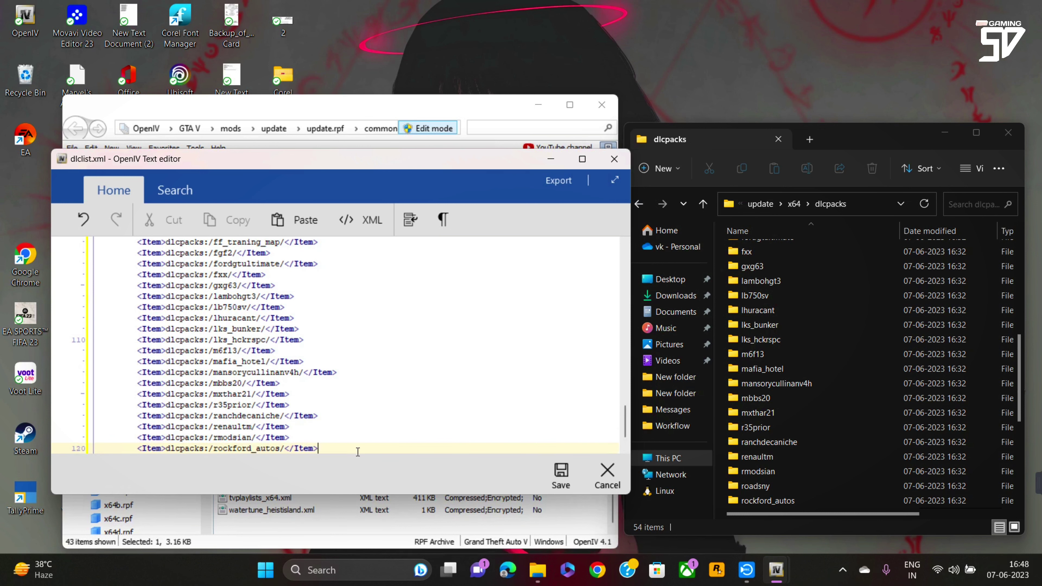
key(Return)
key(ctrl+v)
key(Left)
key(Left)
key(Left)
key(Left)
key(Left)
key(Left)
key(Left)
key(Left)
text(rockford_hill_h1)
- Add a dlcpacks Item entry for rrghostbyv below the rockford_hill_h1 entry
key(End)
key(Return)
key(ctrl+v)
key(Left)
key(Left)
key(Left)
key(Left)
key(Left)
key(Left)
key(Left)
key(Left)
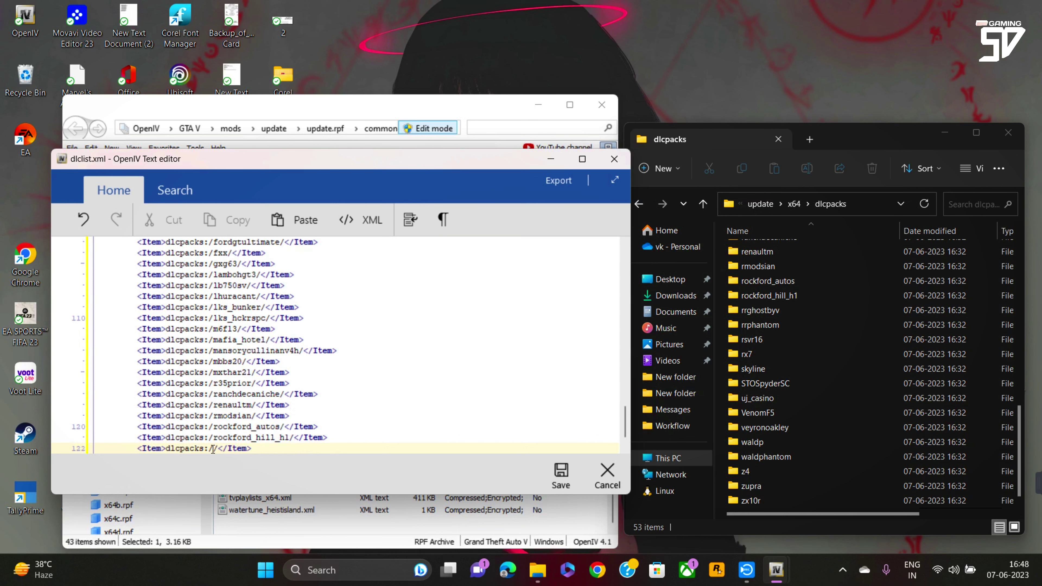
text(rrghostbyv)
- Add a dlcpacks Item entry for rrphantom below the rrghostbyv entry
key(End)
key(Return)
text(<Item>dlcpacks:/</Item>)
key(Left)
key(Left)
key(Left)
key(Left)
key(Left)
key(Left)
key(Left)
key(Left)
text(rrphantom)
- Add a dlcpacks Item entry for rsvr16 below the rrphantom entry
key(End)
key(Return)
text(<Item>dlcpacks:/</Item>)
key(Left)
key(Left)
key(Left)
key(Left)
key(Left)
key(Left)
key(Left)
key(Left)
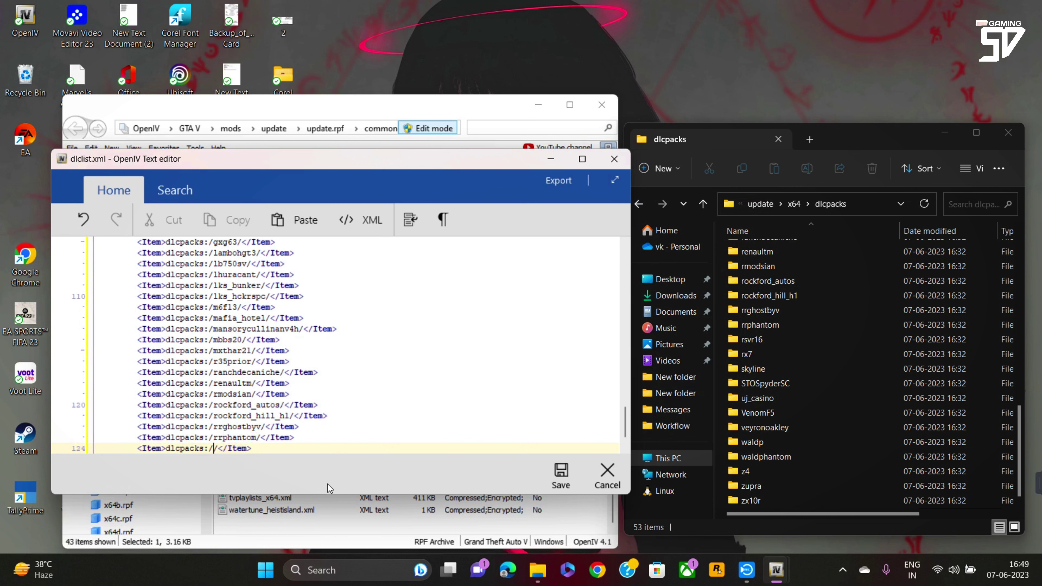
text(rsvr16)
- Add a dlcpacks Item entry for rx7 below the rsvr16 entry
key(End)
key(Return)
text(<Item>dlcpacks:/</Item>)
key(Left)
key(Left)
key(Left)
key(Left)
key(Left)
key(Left)
key(Left)
key(Left)
text(rx7)
- Add a dlcpacks Item entry for skyline below the rx7 entry
key(End)
key(Return)
text(<Item>dlcpacks:/</Item>)
key(Left)
key(Left)
key(Left)
key(Left)
key(Left)
key(Left)
key(Left)
key(Left)
text(skyline)
- Add a dlcpacks Item entry for STOspyderSC below the skyline entry
key(End)
key(Return)
text(<Item>dlcpacks:/</Item>)
key(Left)
key(Left)
key(Left)
key(Left)
key(Left)
key(Left)
key(Left)
key(Left)
text(STOspy)
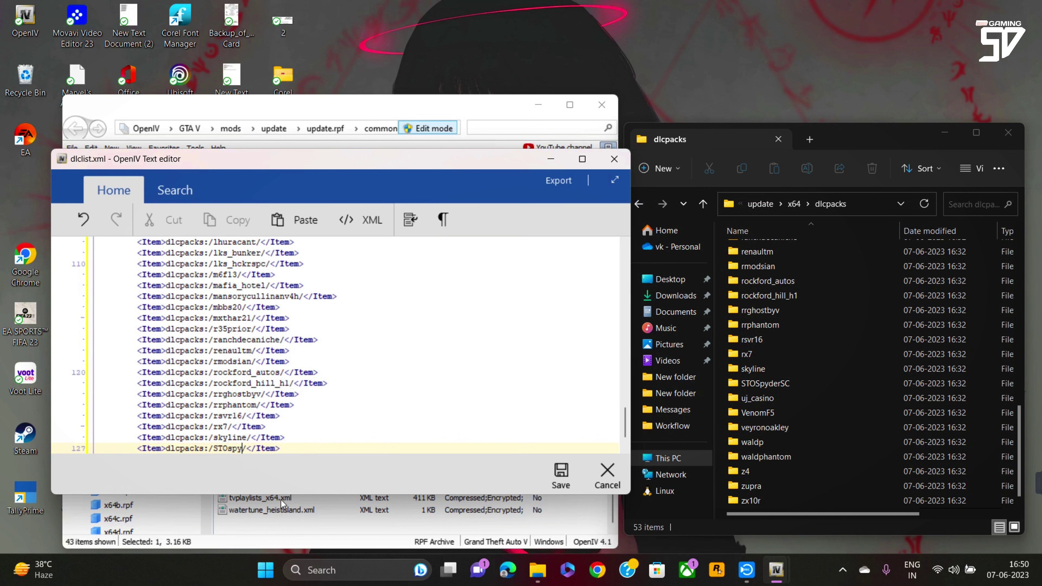
text(derSC)
- Add a dlcpacks Item entry for uj_casino below the STOspyderSC entry
key(End)
key(Return)
text(<Item>dlcpacks:/</Item>)
key(Left)
key(Left)
key(Left)
key(Left)
key(Left)
key(Left)
key(Left)
key(Left)
text(uj_casino)
- Add a dlcpacks Item entry for venomF5 below the uj_casino entry
key(End)
key(Return)
text(<Item>dlcpacks:/</Item>)
key(Left)
key(Left)
key(Left)
key(Left)
key(Left)
key(Left)
key(Left)
key(Left)
text(veno)
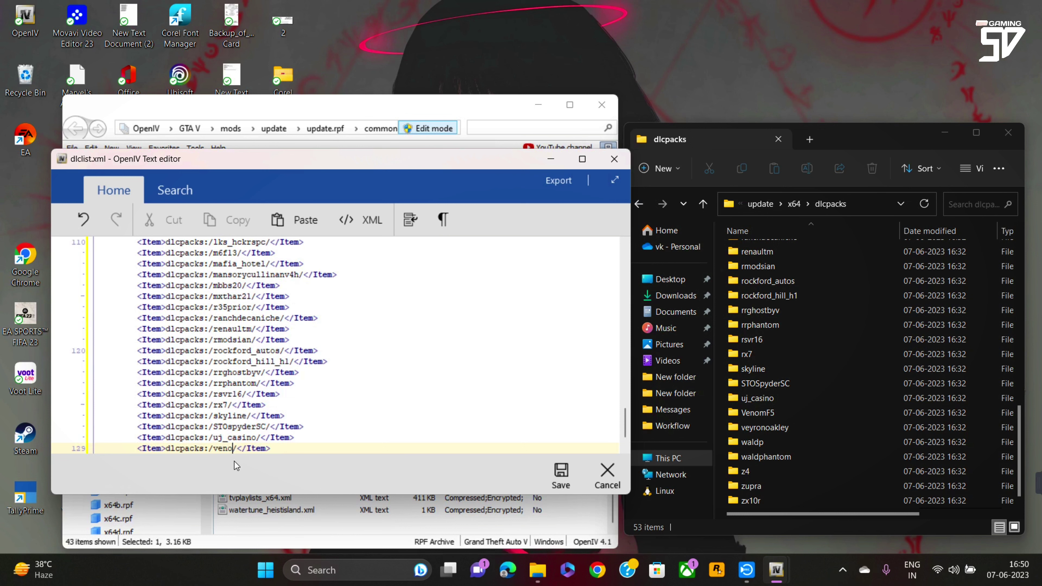
text(mF5)
- Add a dlcpacks Item entry for veyronoakley below the venomF5 entry
key(End)
key(Return)
text(<Item>dlcpacks://</Item>)
key(Left)
key(Left)
key(Left)
key(Left)
key(Left)
key(Left)
key(Left)
key(Left)
text(veyronoakley)
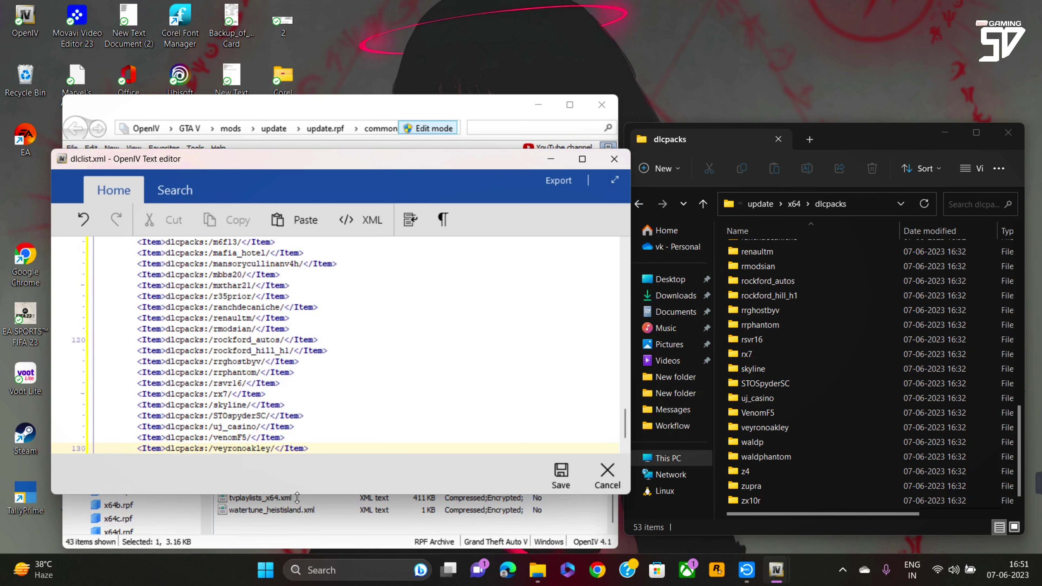
- Add a dlcpacks Item entry for waldp below the veyronoakley entry
key(End)
key(Return)
key(ctrl+v)
key(Left)
key(Left)
key(Left)
key(Left)
key(Left)
key(Left)
key(Left)
key(Left)
text(waldp)
- Add a dlcpacks Item entry for z4 below the waldp entry
key(End)
key(Return)
key(ctrl+v)
key(Left)
key(Left)
key(Left)
key(Left)
key(Left)
key(Left)
key(Left)
key(Left)
text(z4)
- Add a dlcpacks Item entry for zupra below the z4 entry
key(End)
key(Return)
key(ctrl+v)
key(Left)
key(Left)
key(Left)
key(Left)
key(Left)
key(Left)
key(Left)
key(Left)
text(zupra)
- Add a dlcpacks Item entry for zx10r below the zupra entry and save dlclist.xml
key(End)
key(Return)
key(ctrl+v)
key(Left)
key(Left)
key(Left)
key(Left)
key(Left)
key(Left)
key(Left)
key(Left)
text(zx10r)
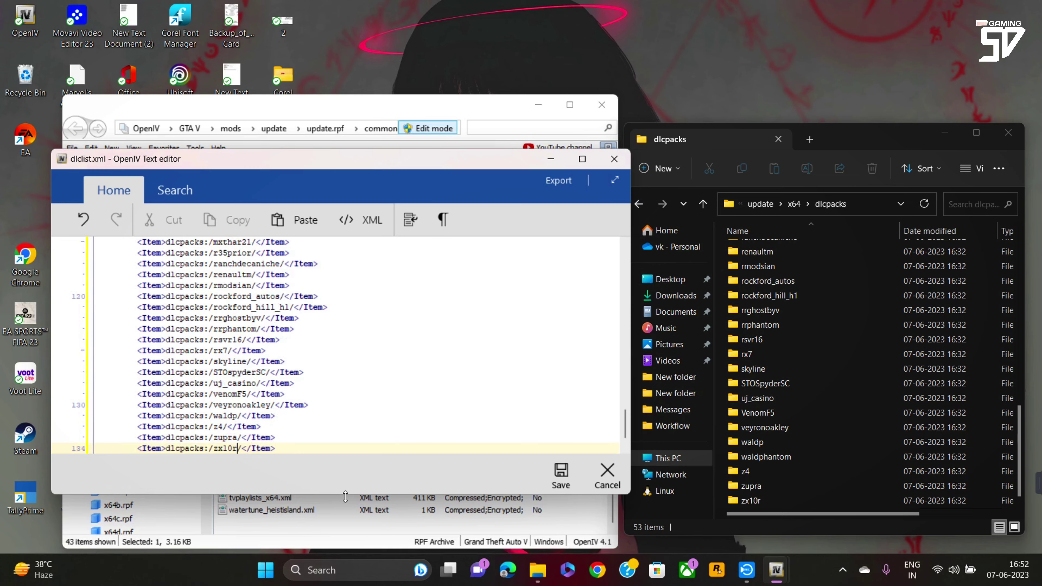
click(560, 475)
drag(422, 108, 665, 65)
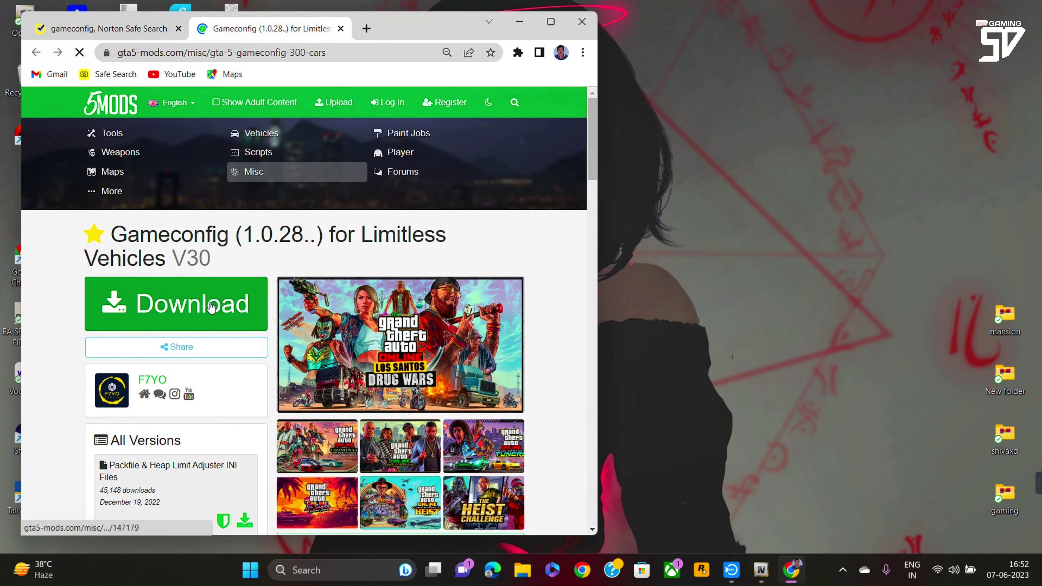
- Download the Gameconfig (1.0.28..) for Limitless Vehicles V30 mod from the GTA5-Mods page in Chrome
click(210, 304)
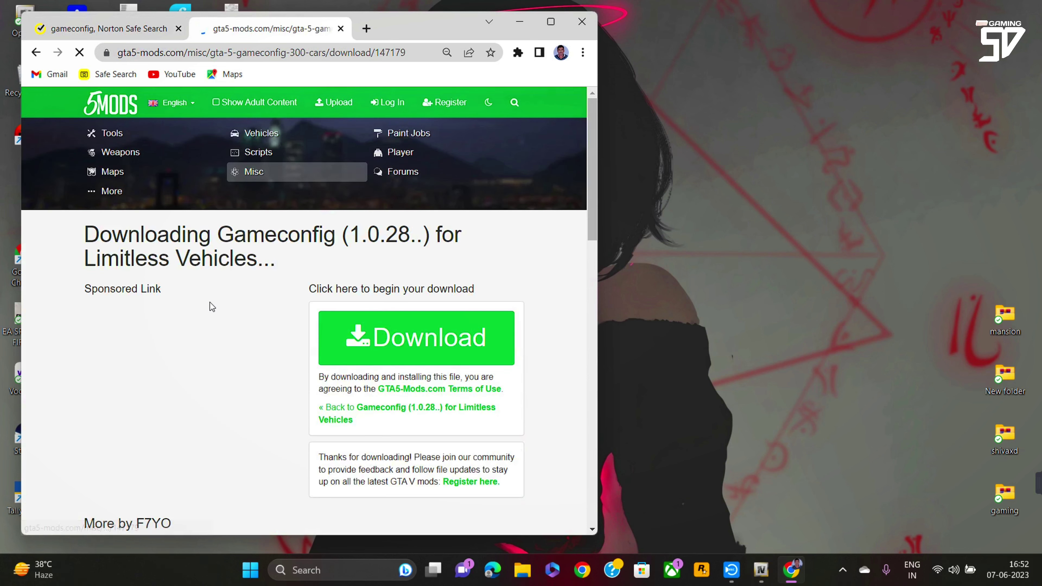
scroll(301, 336, down, 5)
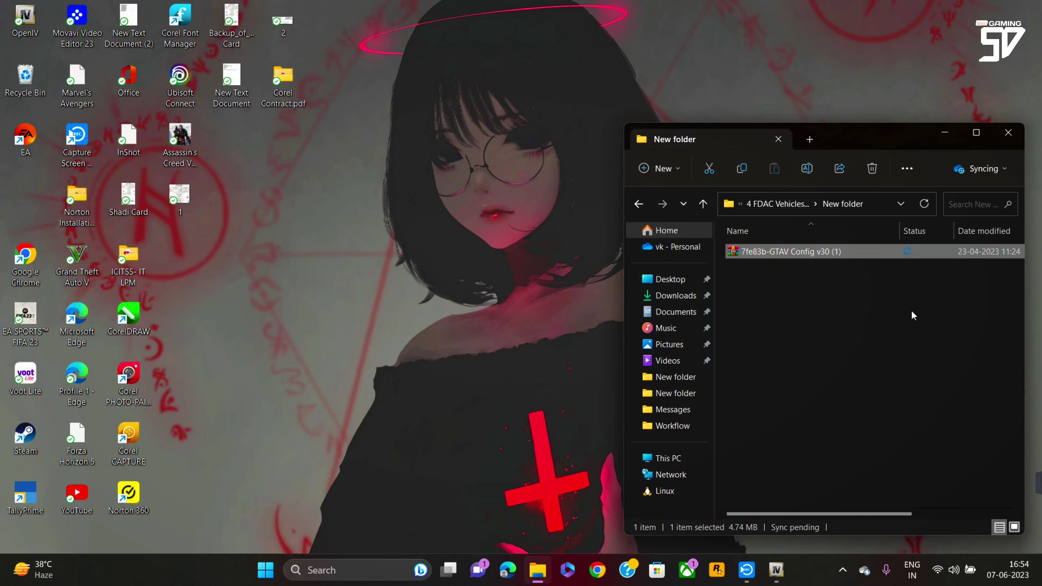
- Extract the downloaded 7fe83b-GTAV Config v30 (1) archive with WinRAR
right_click(843, 250)
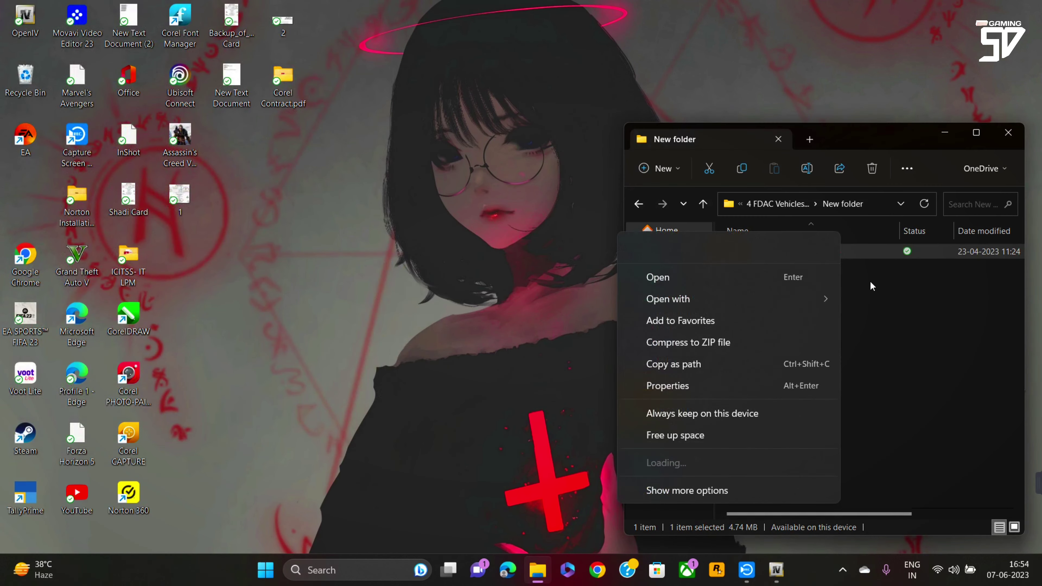
mouse_move(703, 507)
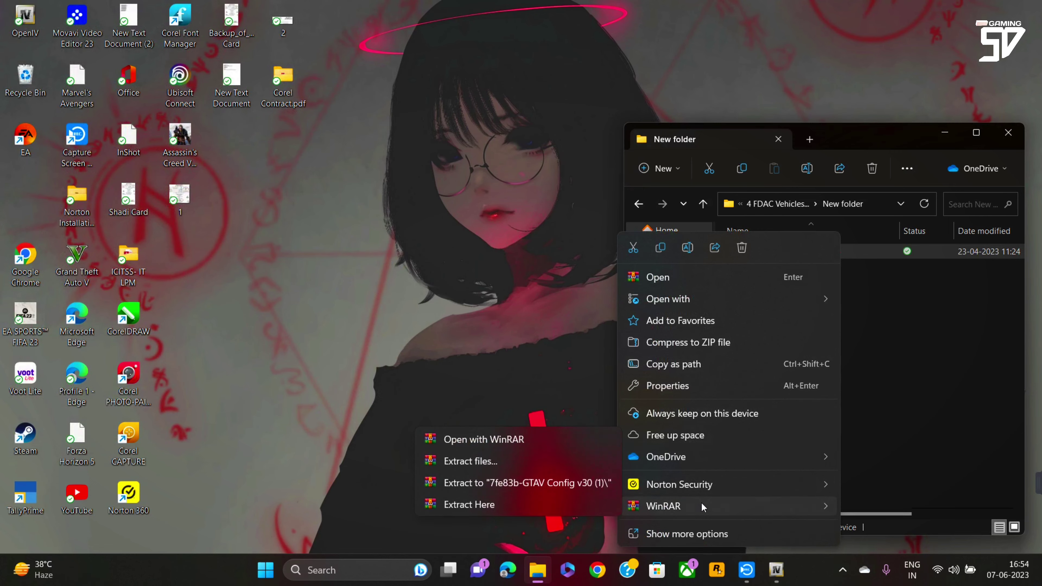
click(487, 463)
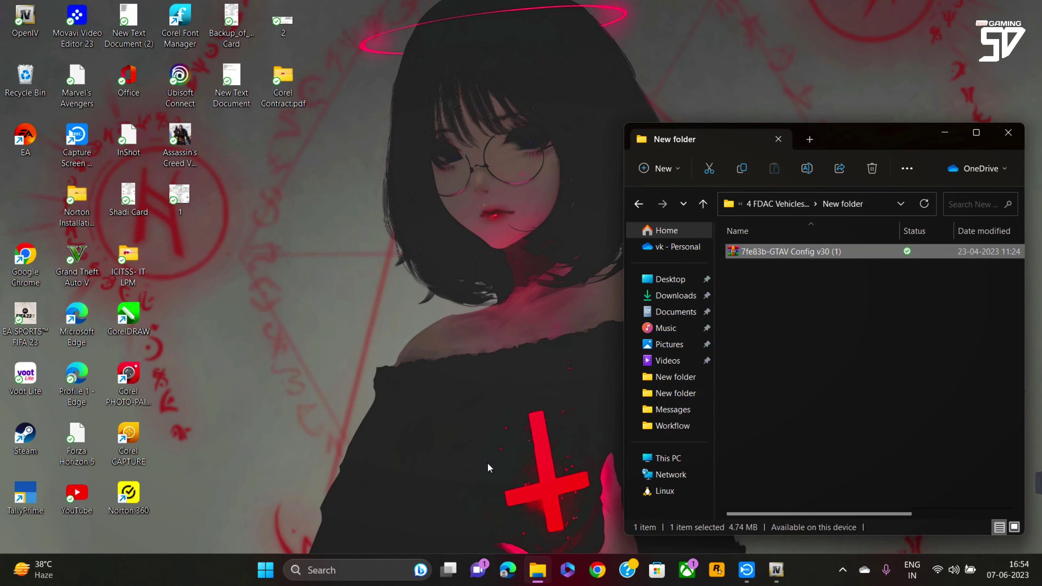
- Bring up OpenIV beside File Explorer and open the extracted archive's Gta Config v30 for v 1.0.2802 folder
click(773, 572)
drag(726, 67, 423, 80)
double_click(803, 249)
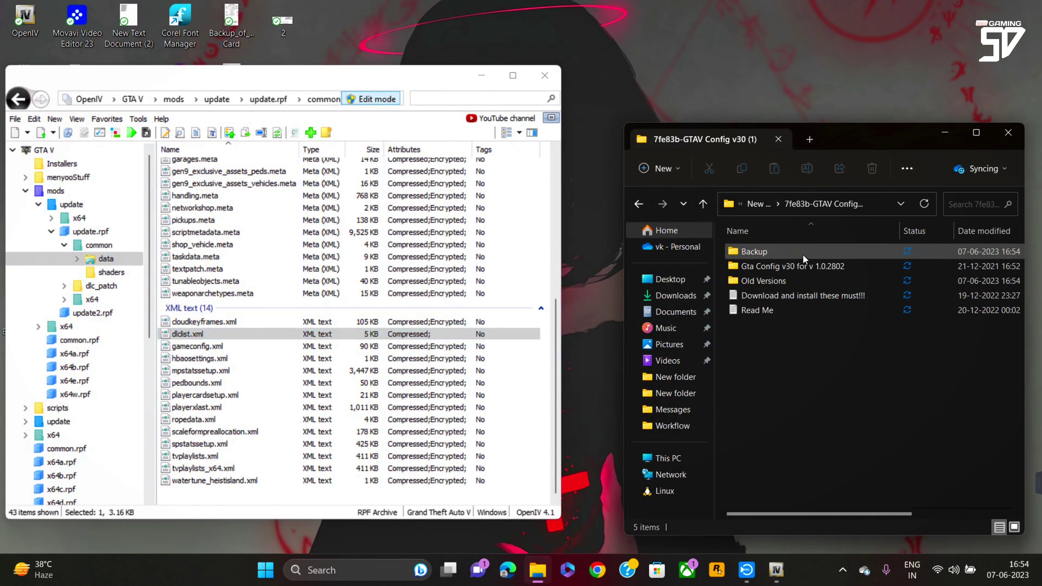
double_click(779, 266)
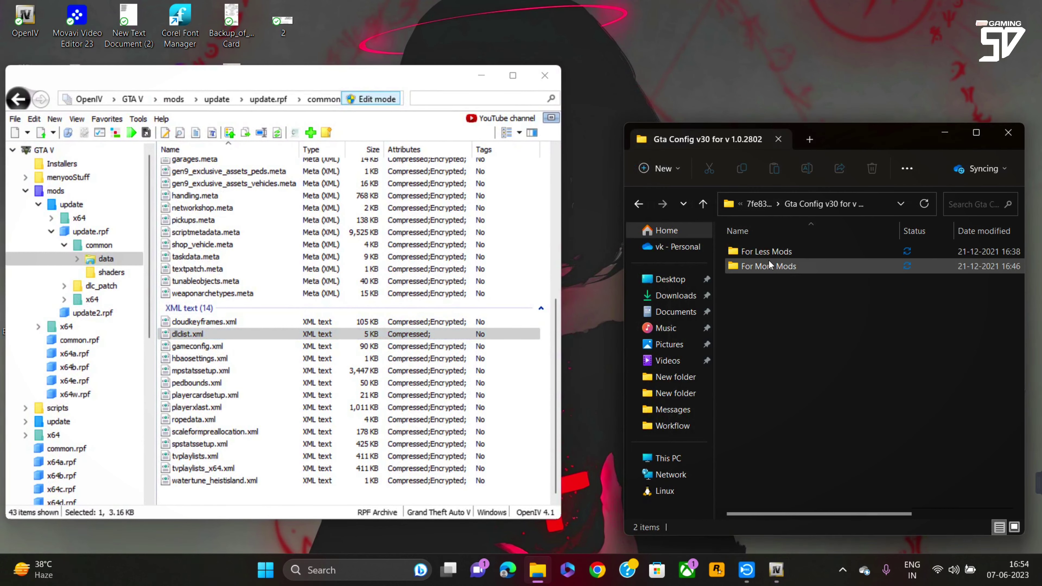
- Replace gameconfig.xml in update.rpf's common data folder with the copy from the For More Mods folder, and close File Explorer and OpenIV
double_click(784, 269)
double_click(813, 266)
drag(759, 251, 197, 346)
click(1008, 133)
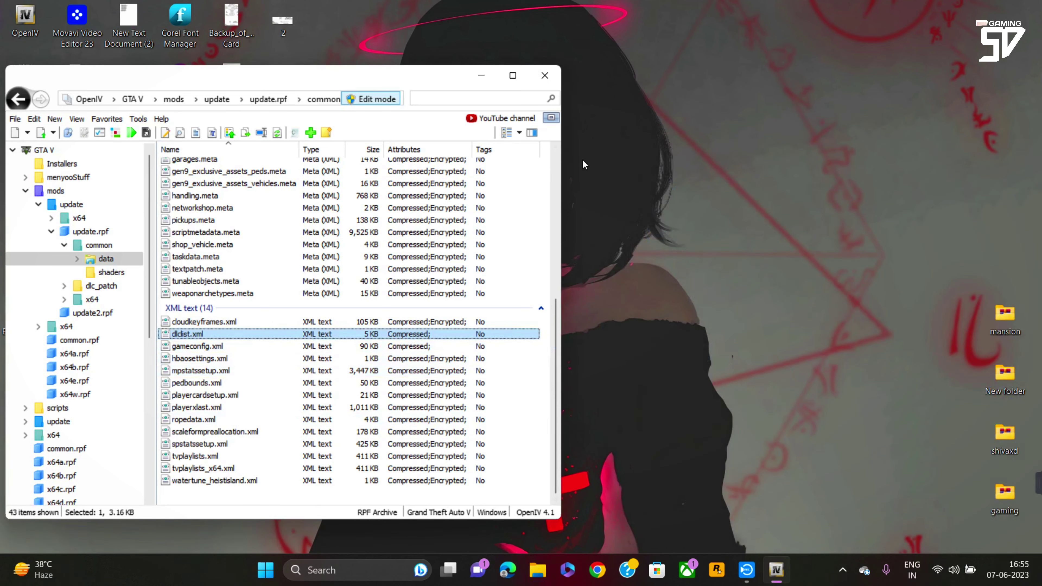
click(544, 76)
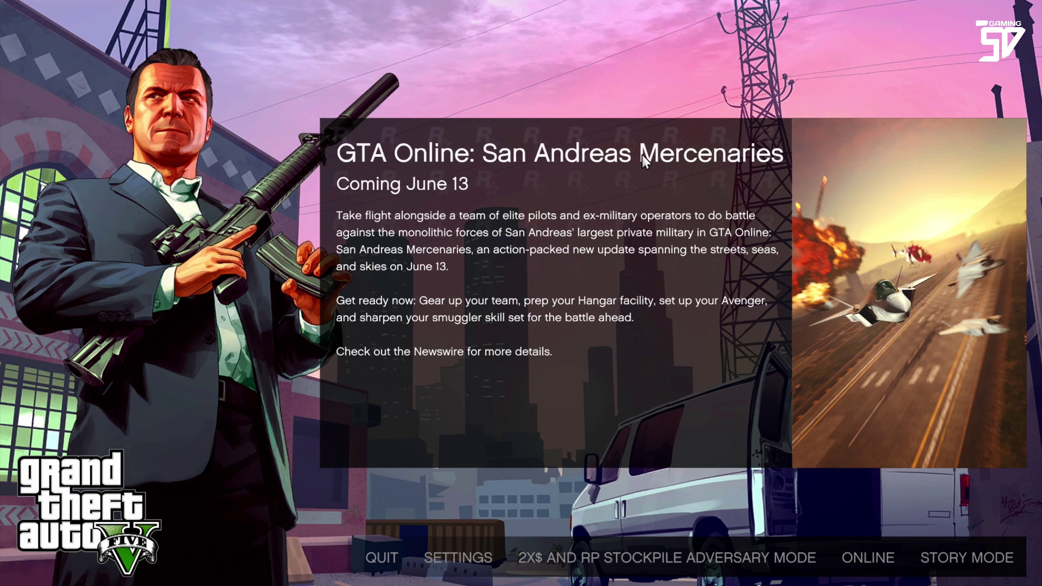
- Enter Story Mode from the Grand Theft Auto V start screen
key(Return)
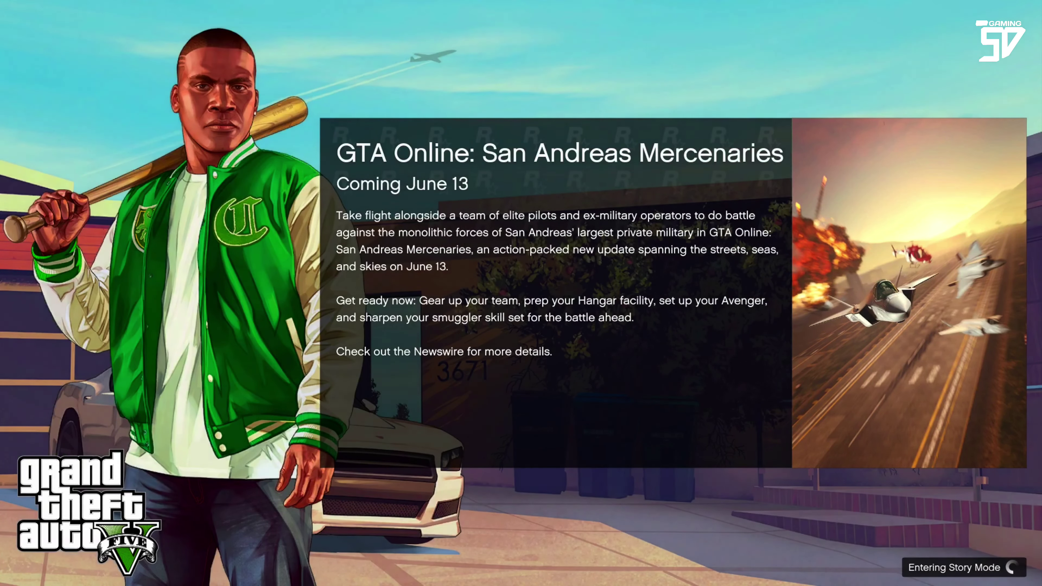